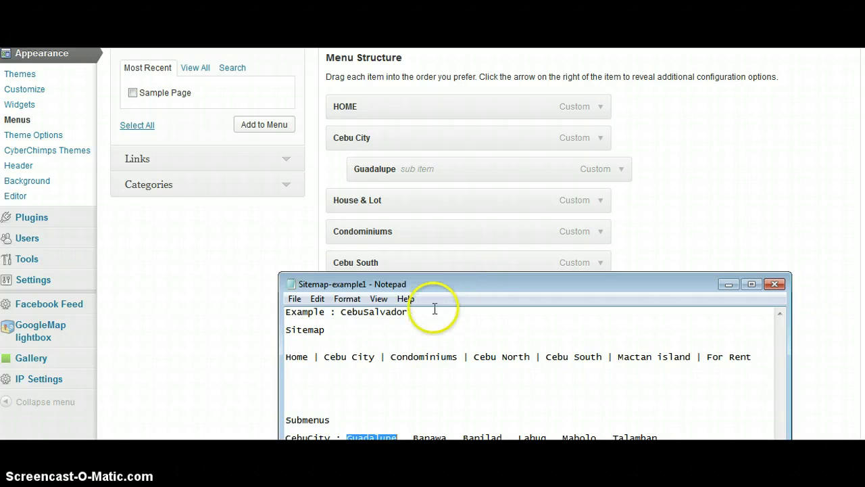
Step: Delete the "Example : CebuSalvador" line from the sitemap note and move the note window up to reveal the submenu list
left_click_drag(408, 311, 275, 316)
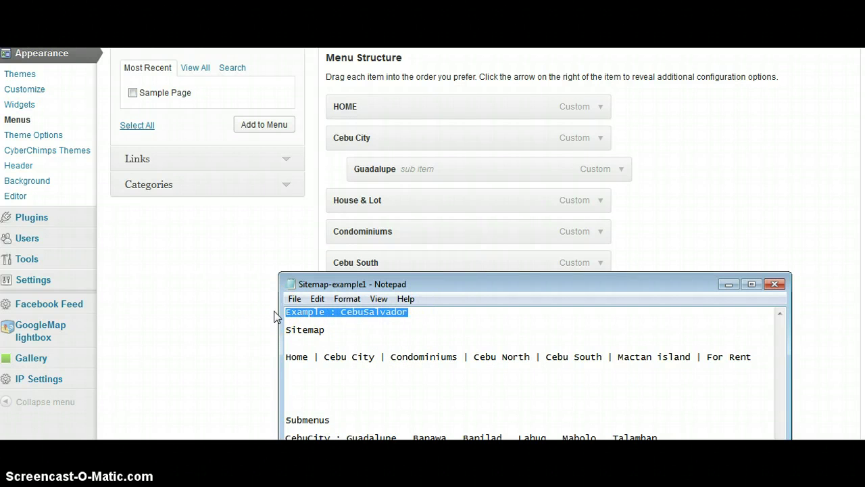
key("Delete")
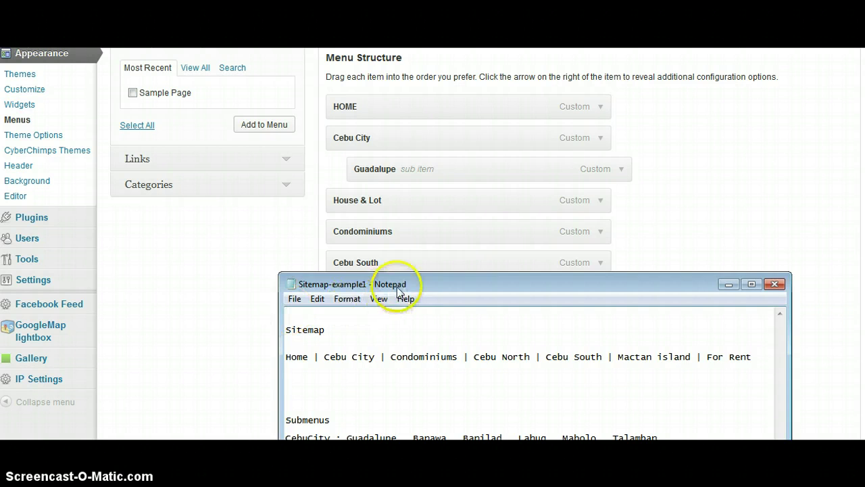
left_click_drag(401, 284, 395, 220)
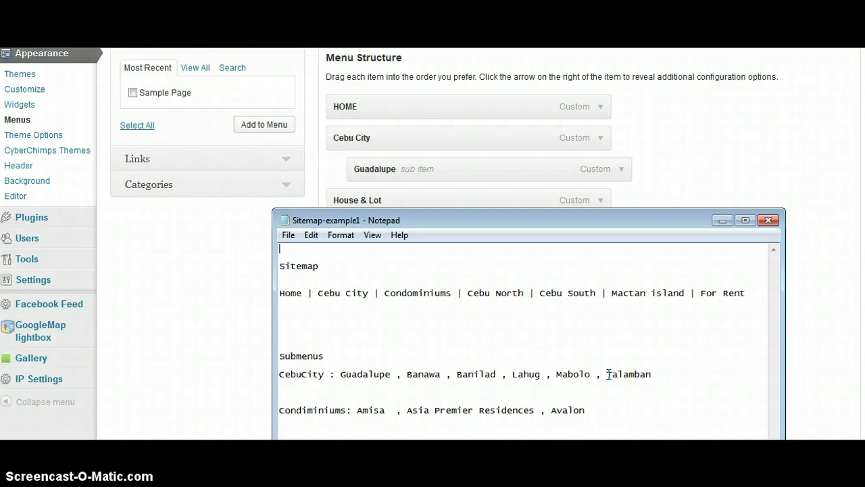
left_click_drag(608, 374, 671, 372)
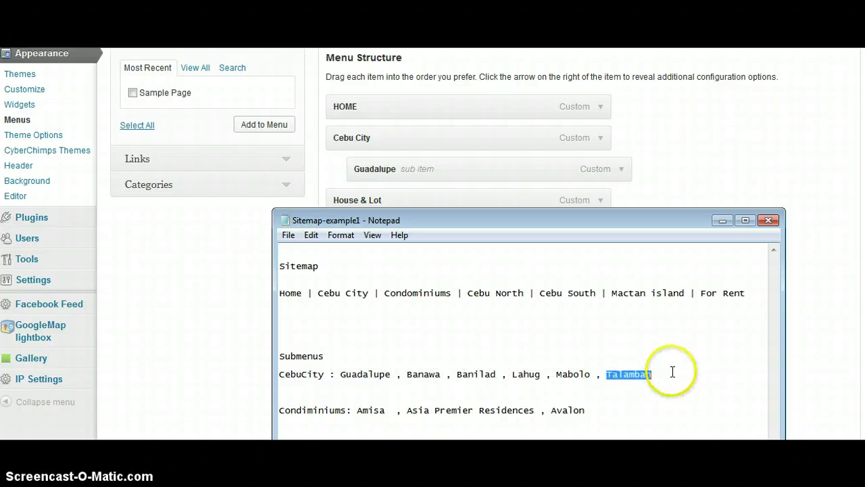
left_click(721, 221)
scroll(693, 211, "up", 2)
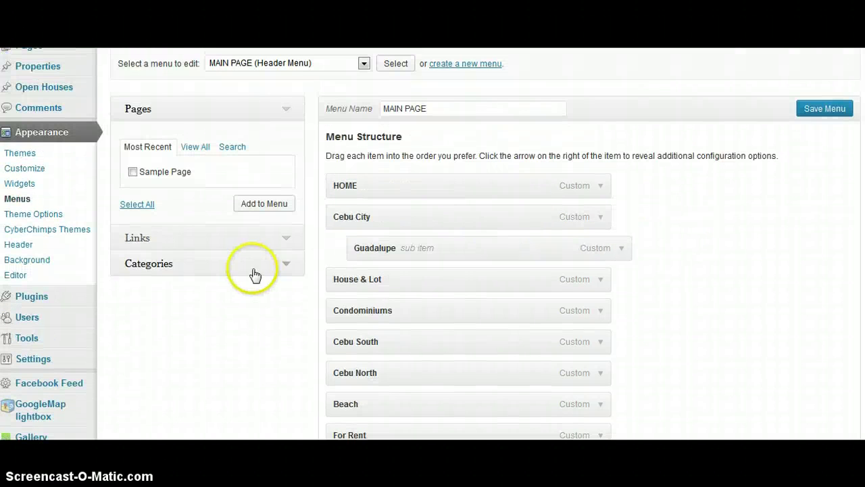
left_click(291, 241)
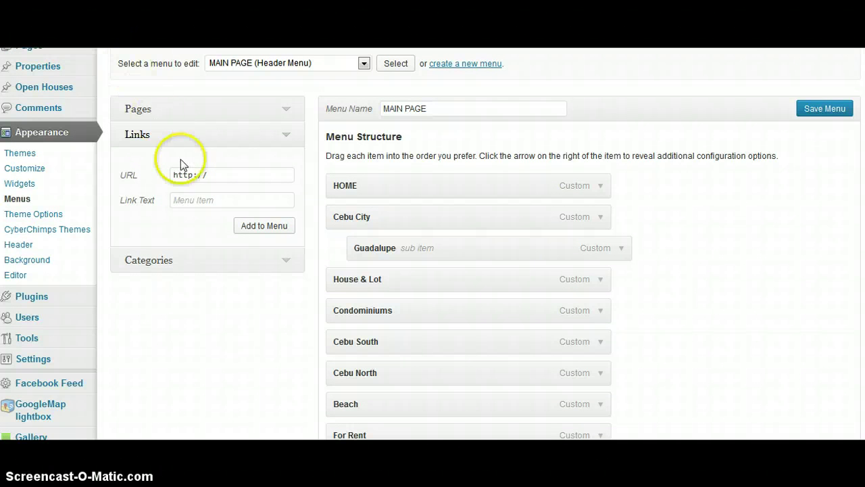
left_click_drag(223, 176, 109, 183)
type("http://www.buycebuproperty.com/")
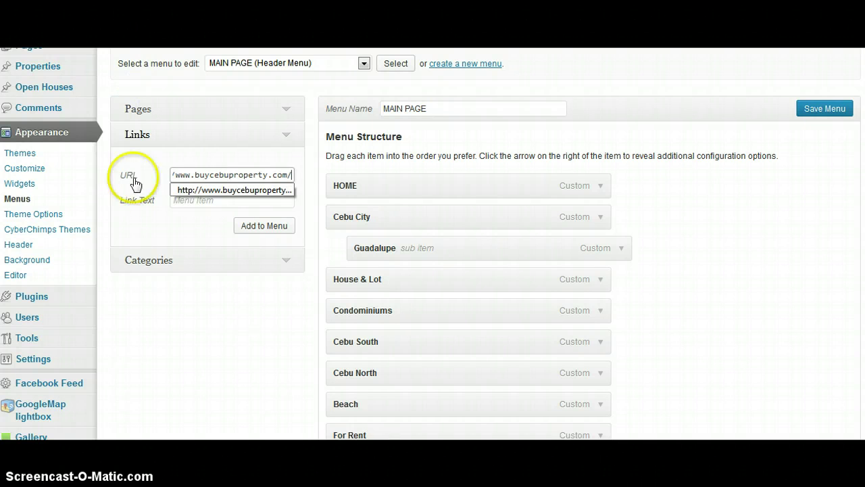
left_click(794, 177)
left_click(234, 201)
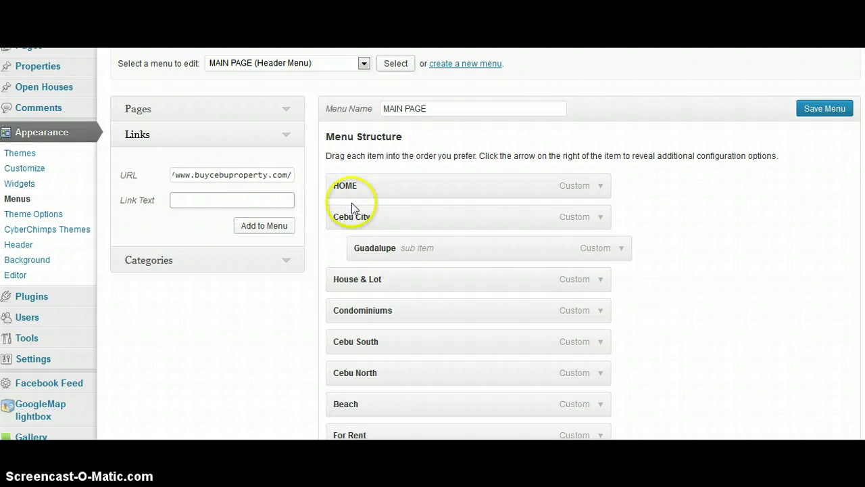
type("Talamban")
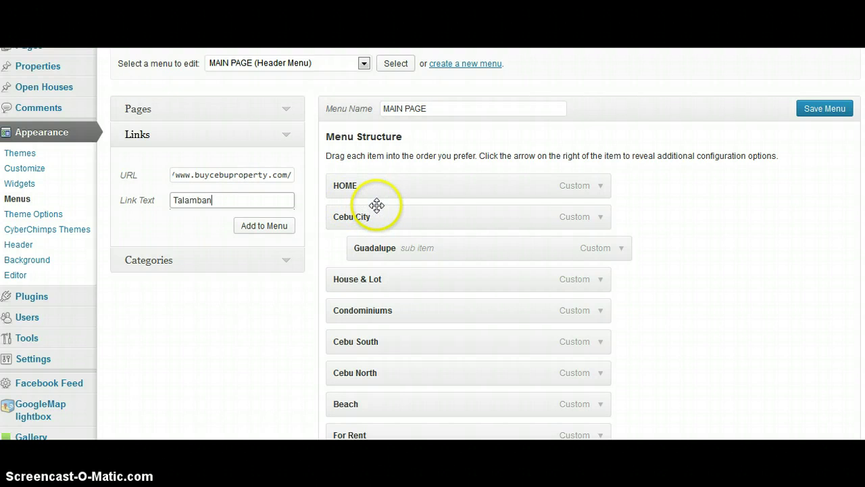
left_click(280, 228)
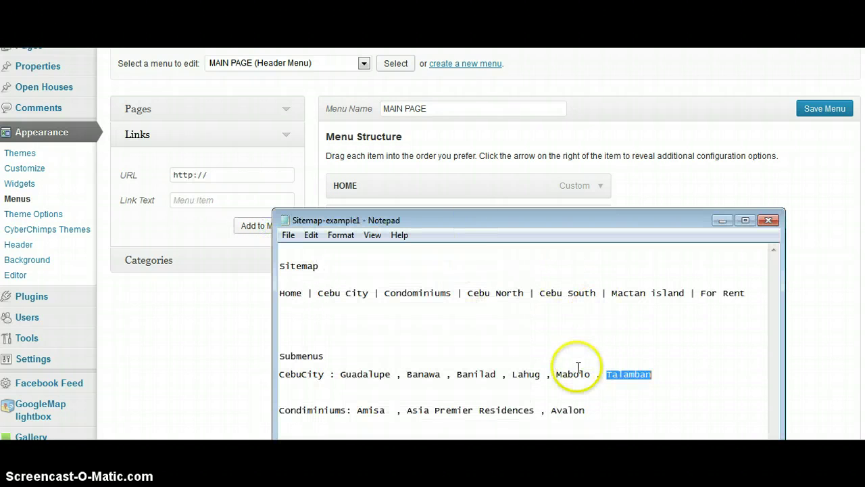
left_click(602, 374)
double_click(562, 374)
key("ctrl+c")
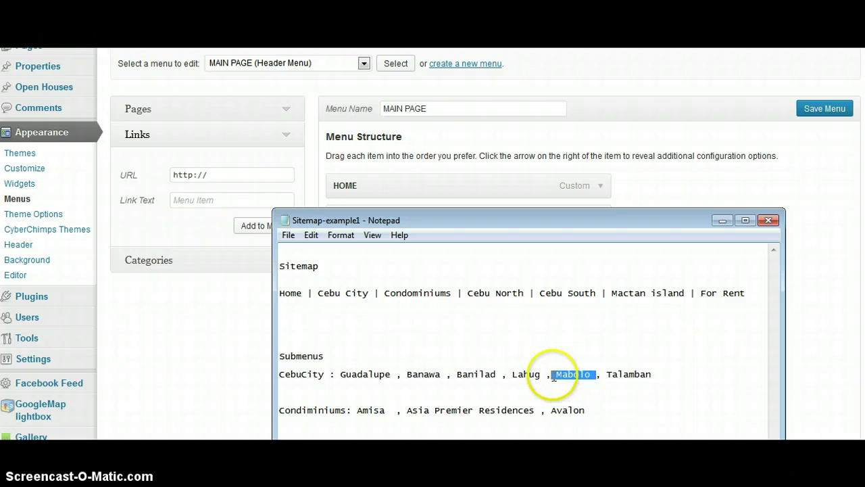
left_click(722, 221)
left_click(221, 175)
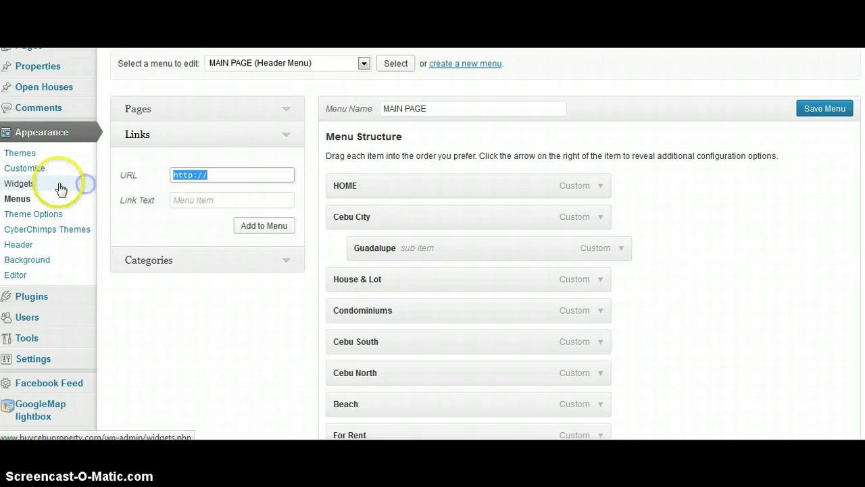
left_click(221, 178)
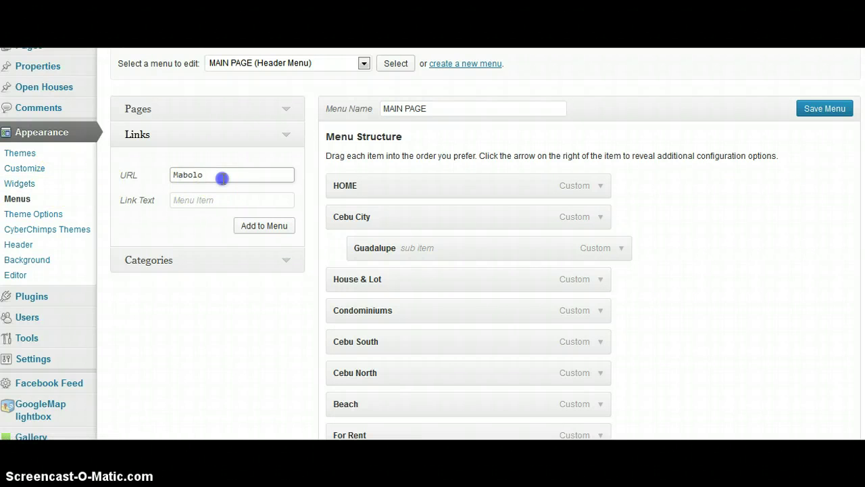
left_click(198, 195)
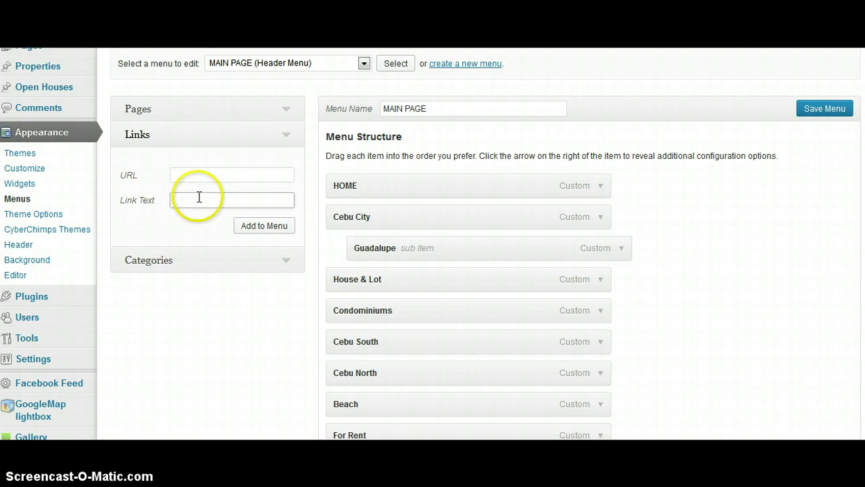
key("ctrl+v")
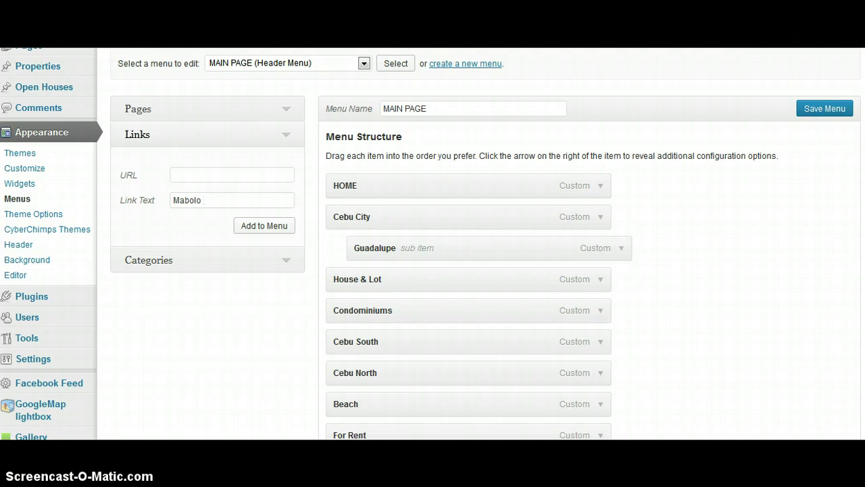
left_click(193, 177)
type("http://www.buycebuproperty.com")
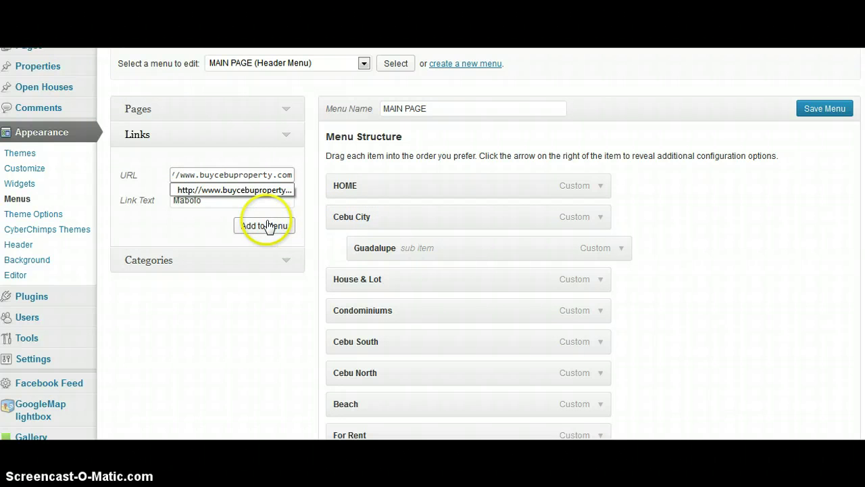
Step: Add the Mabolo link to the menu and place it as a sub item of Cebu City below Guadalupe
left_click(286, 261)
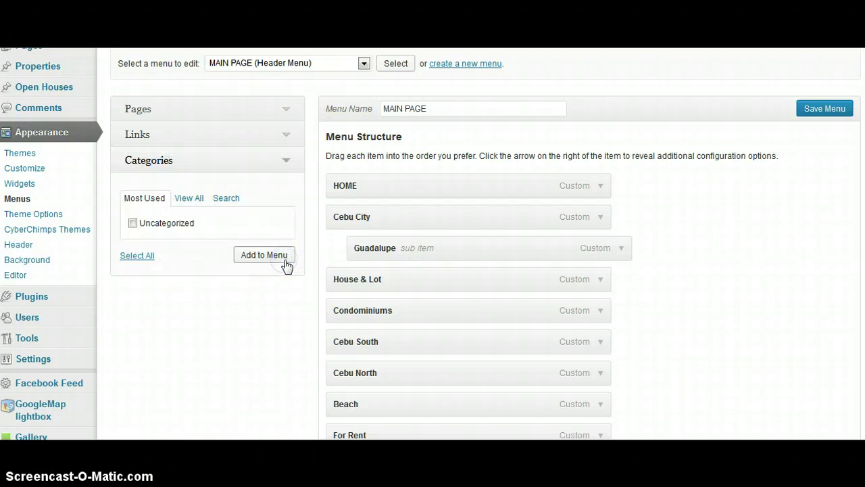
left_click(289, 163)
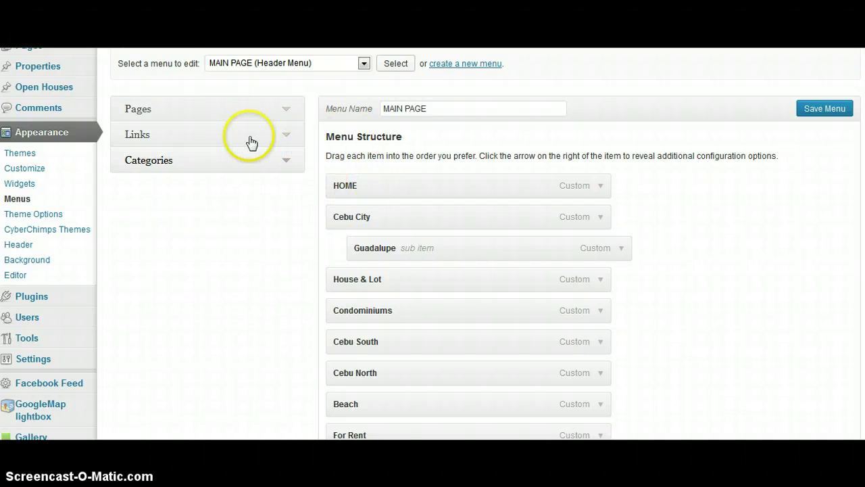
left_click(285, 134)
left_click(264, 225)
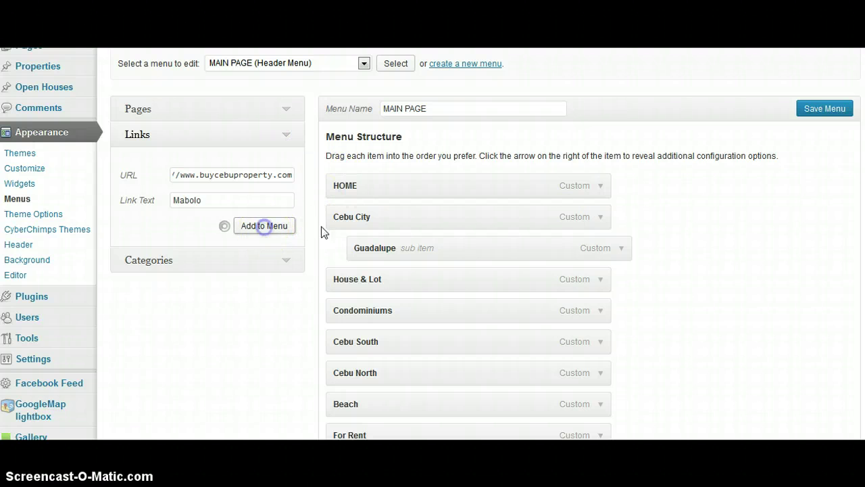
scroll(665, 220, "down", 5)
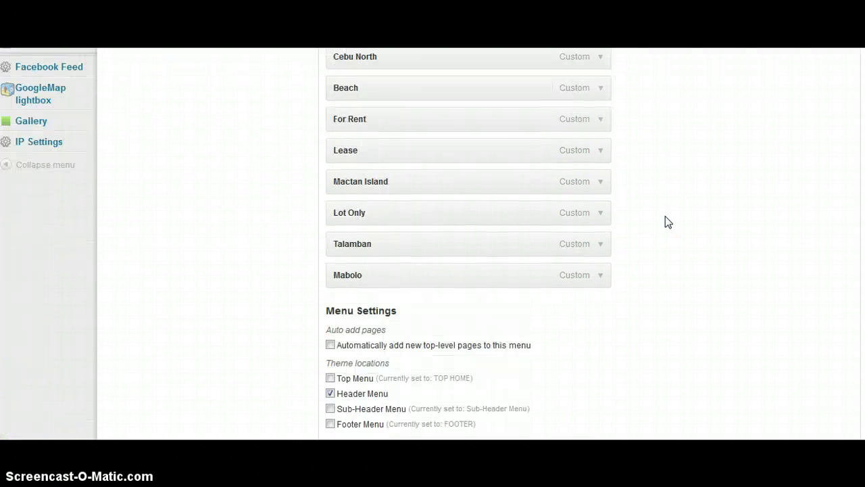
left_click_drag(467, 280, 491, 196)
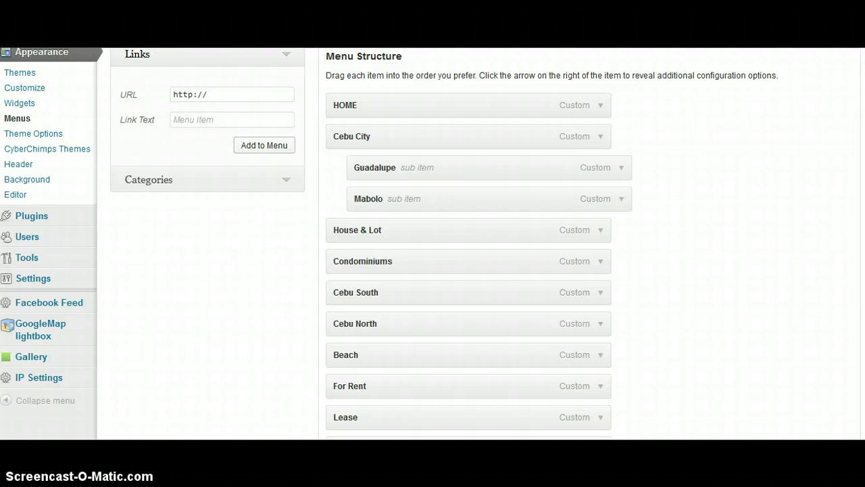
key("BackSpace")
type("http://www.buycebuproperty.com/")
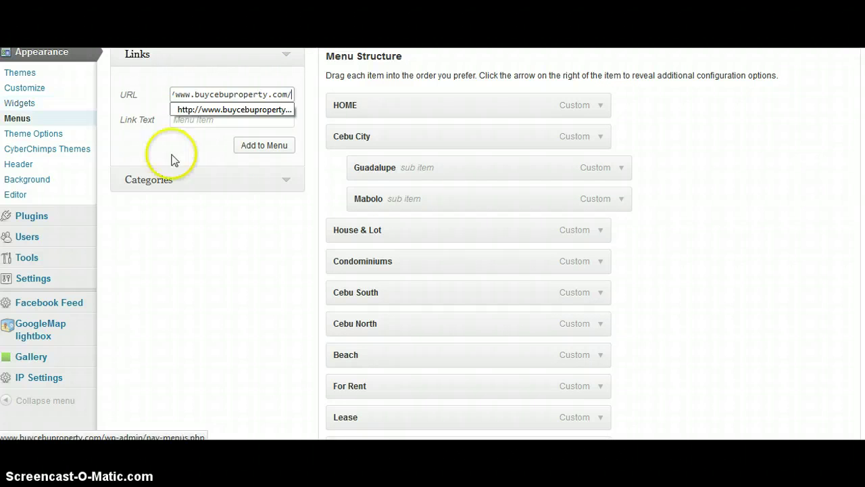
left_click(818, 174)
left_click(256, 119)
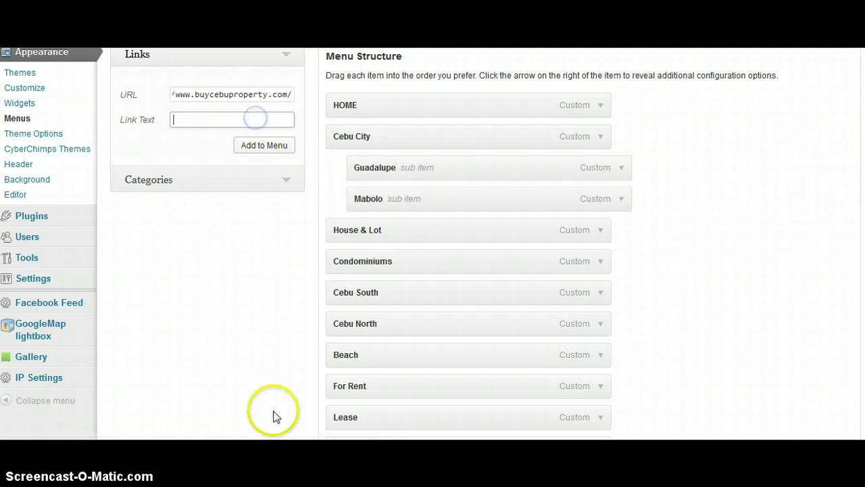
key("alt+Tab")
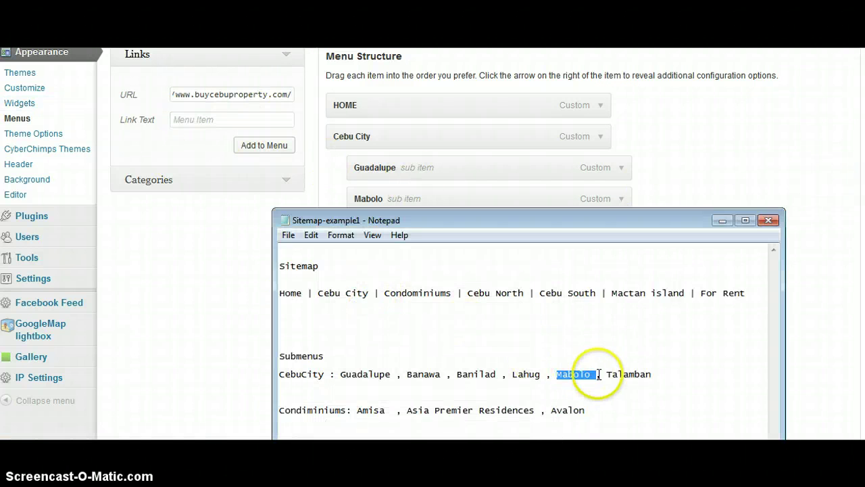
left_click_drag(541, 375, 512, 375)
key("ctrl+c")
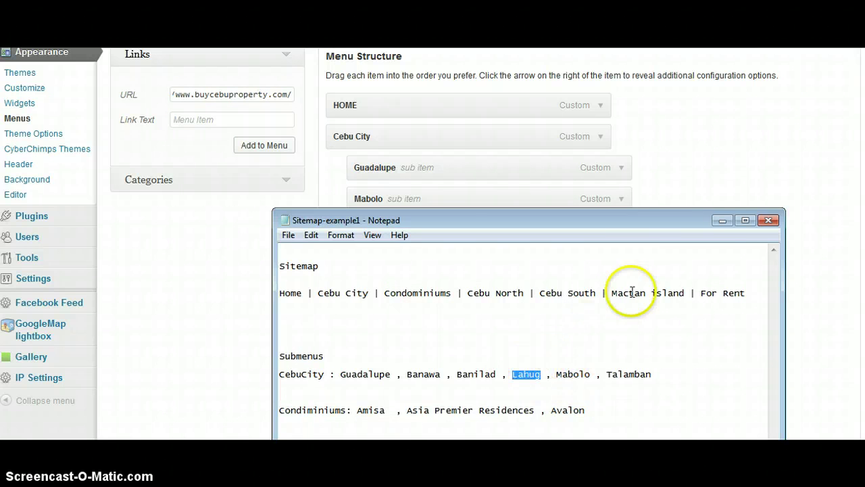
left_click(721, 221)
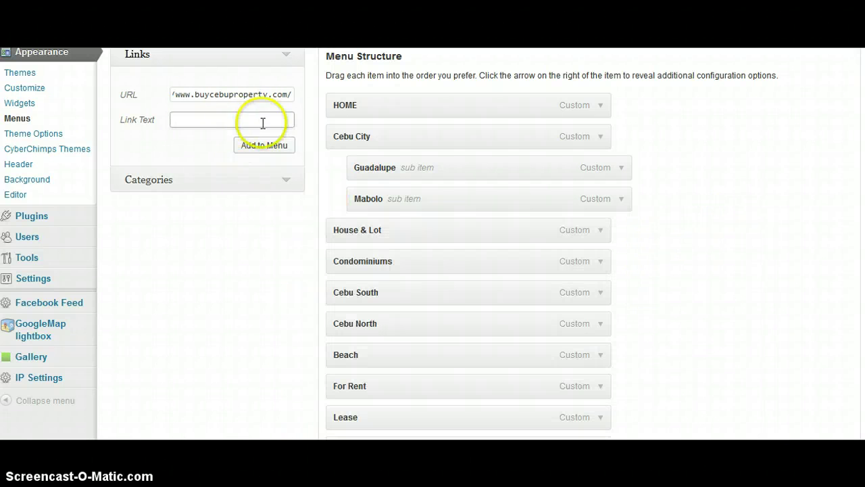
key("ctrl+v")
left_click(265, 147)
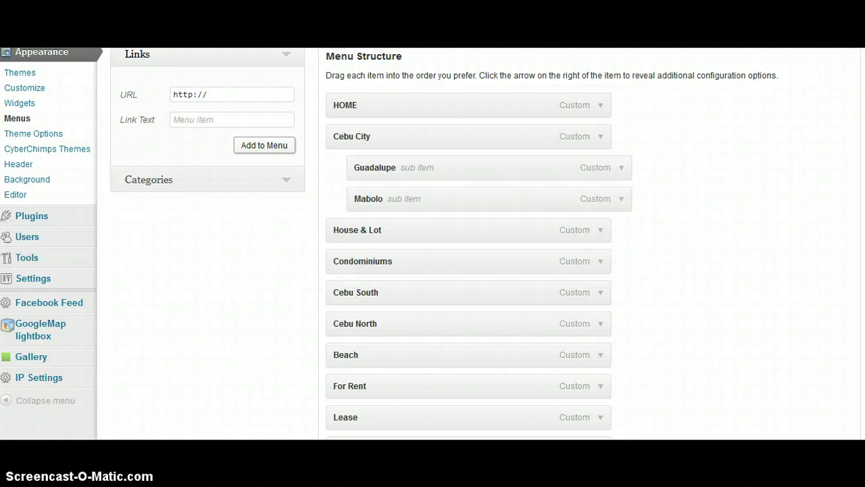
scroll(565, 312, "down", 5)
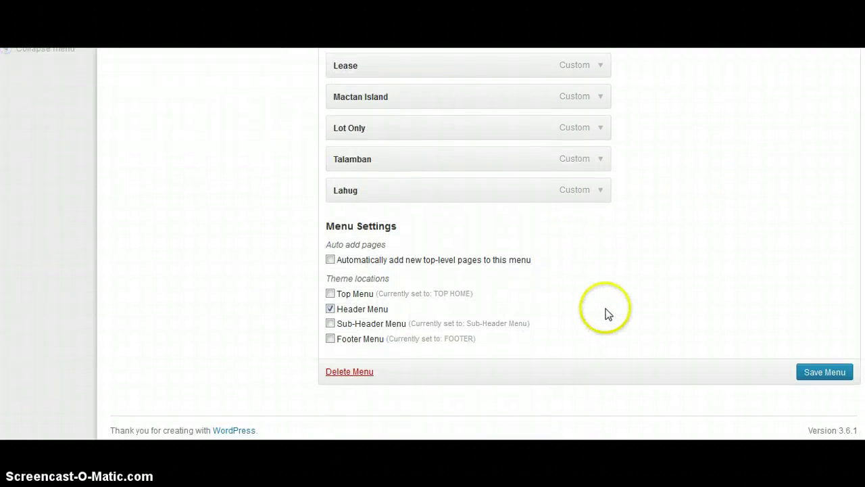
key("alt+Tab")
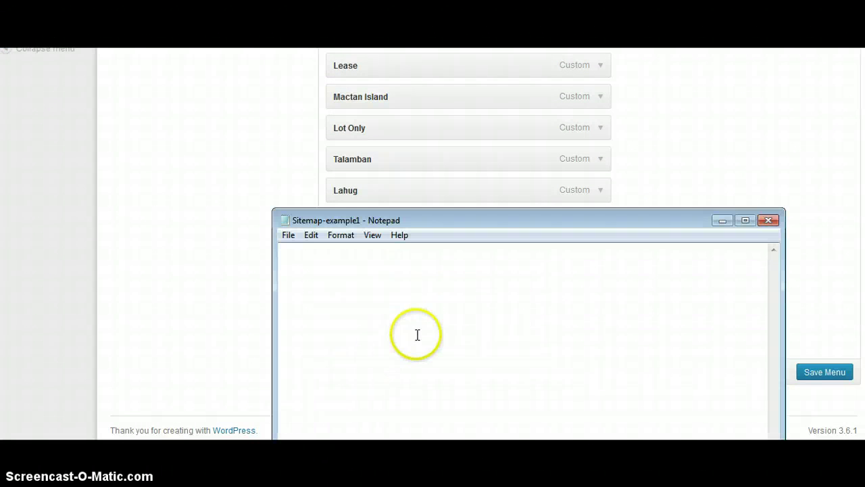
left_click_drag(497, 374, 453, 376)
key("ctrl+c")
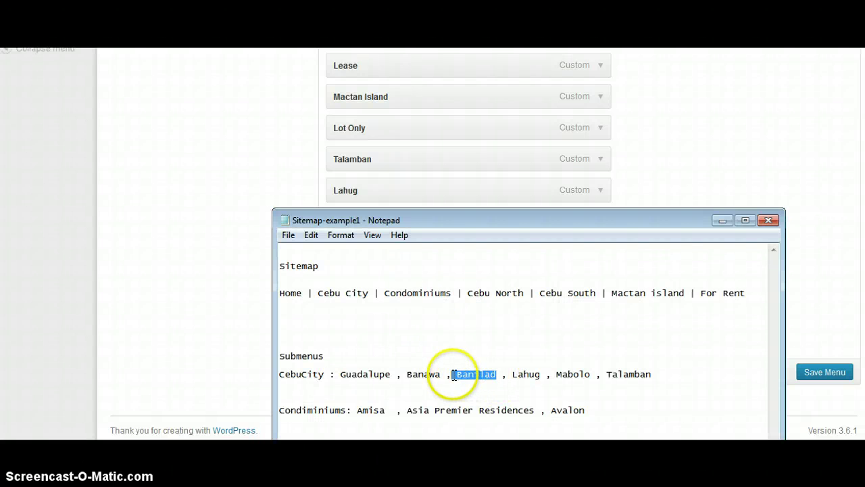
left_click(723, 223)
scroll(751, 224, "up", 8)
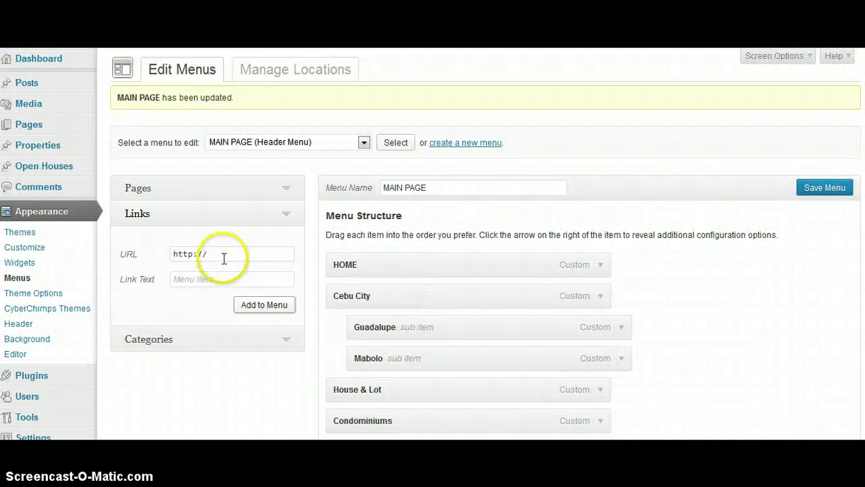
left_click(217, 277)
key("ctrl+v")
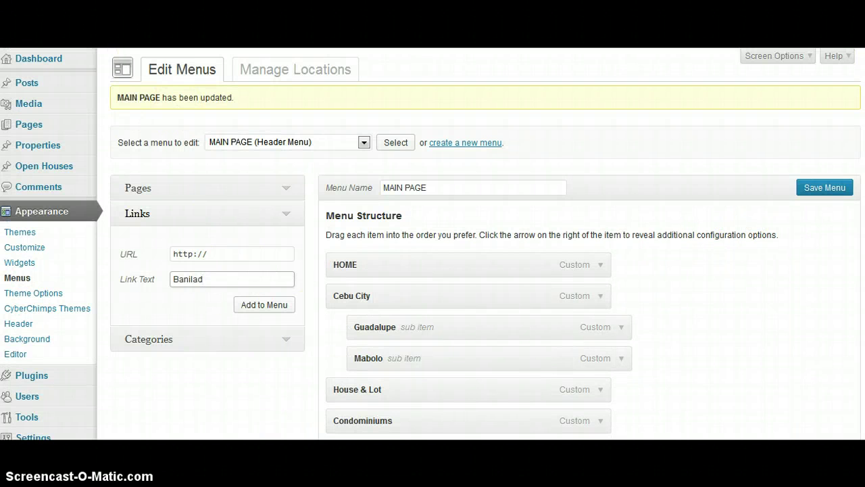
triple_click(202, 253)
type("http://www.buycebuproperty.com")
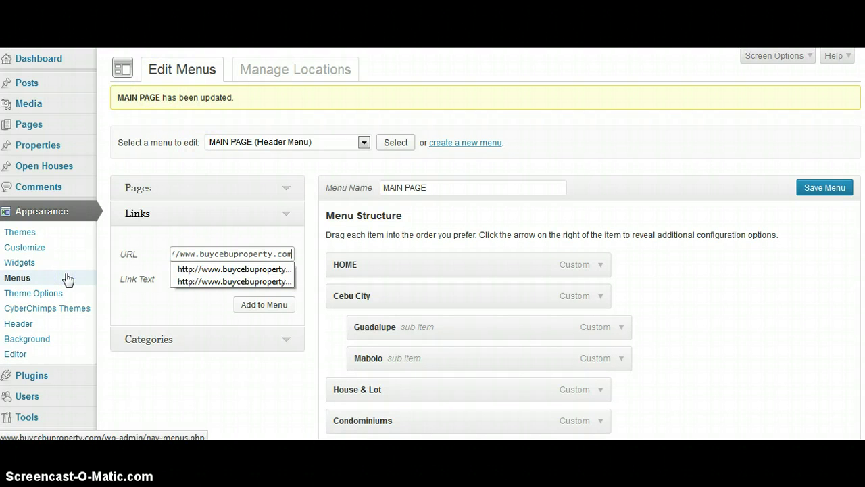
left_click(799, 276)
scroll(474, 283, "down", 5)
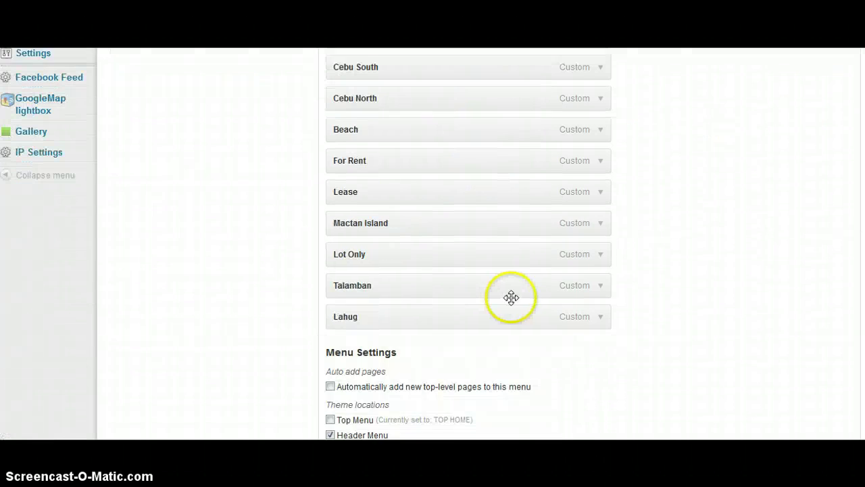
Step: Copy Banawa from the sitemap note's Cebu City submenus and use it as the new custom link's text
left_click(283, 448)
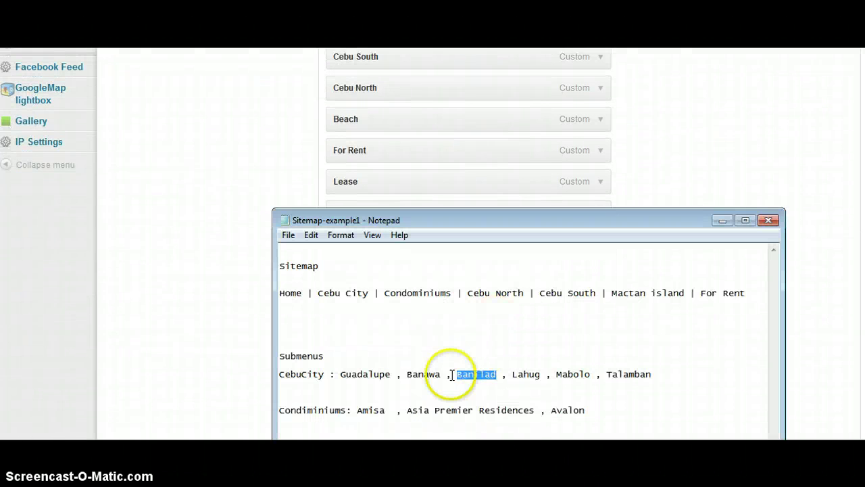
double_click(423, 374)
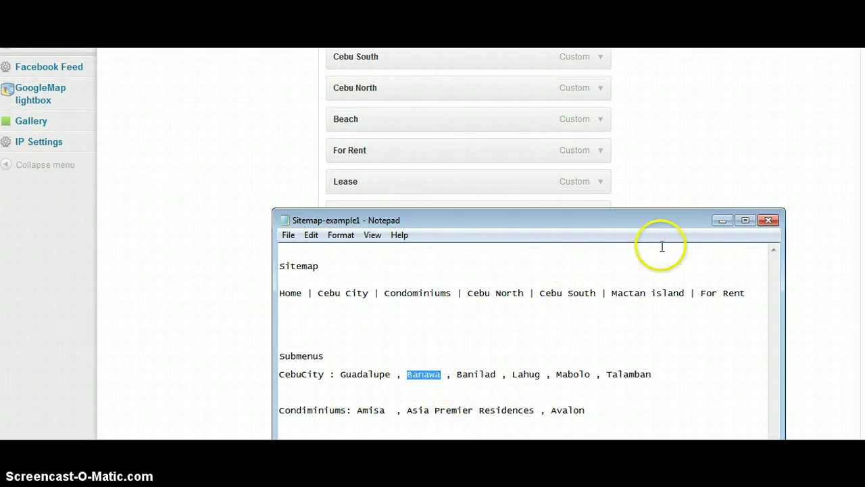
left_click(716, 222)
scroll(739, 222, "up", 5)
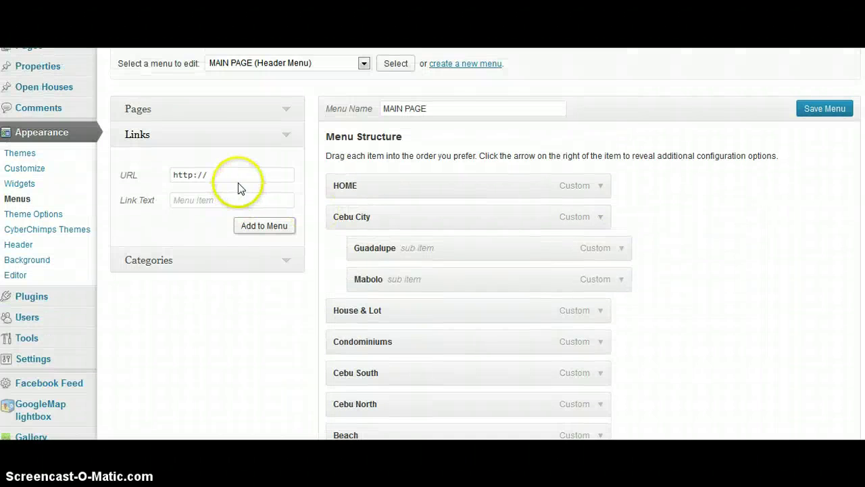
left_click(222, 198)
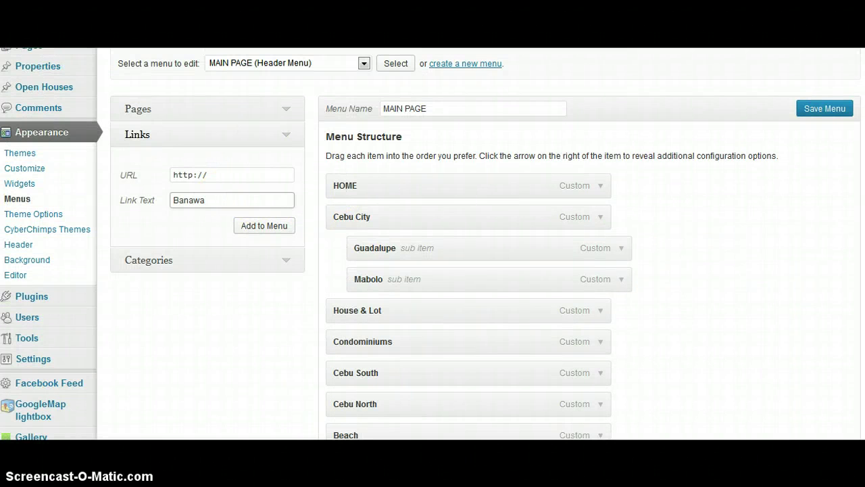
left_click_drag(211, 175, 130, 177)
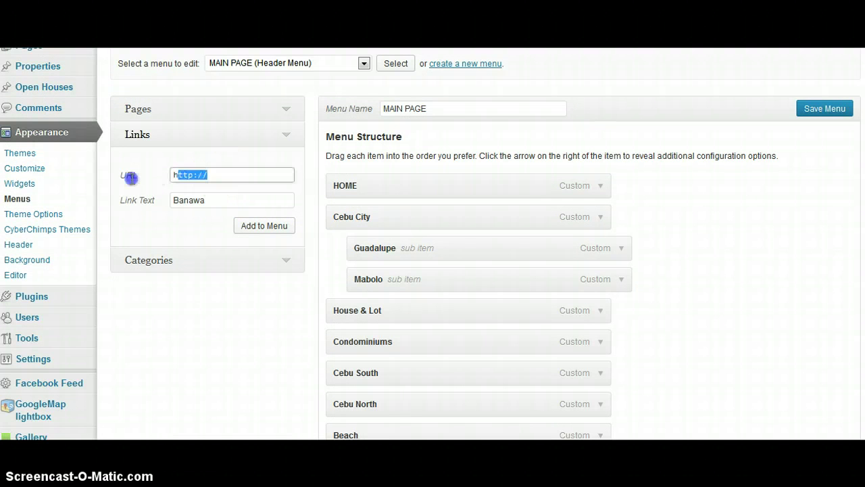
type("www.buycebuproper")
key("Down")
key("Down")
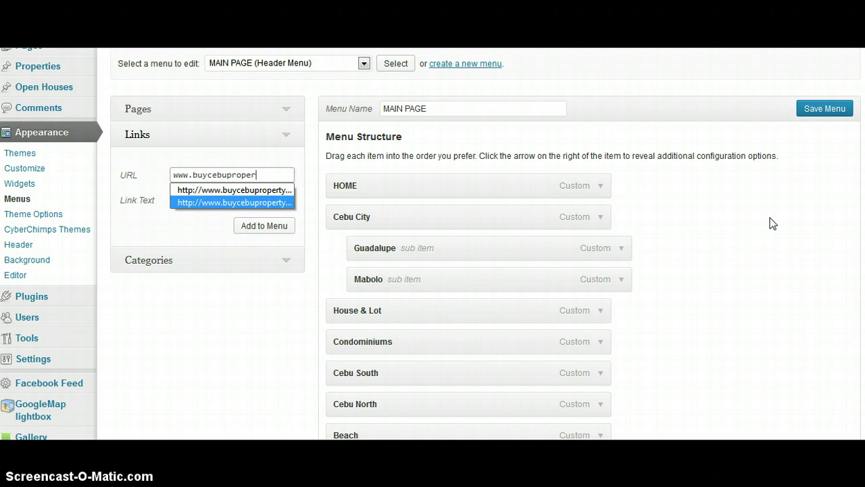
key("Escape")
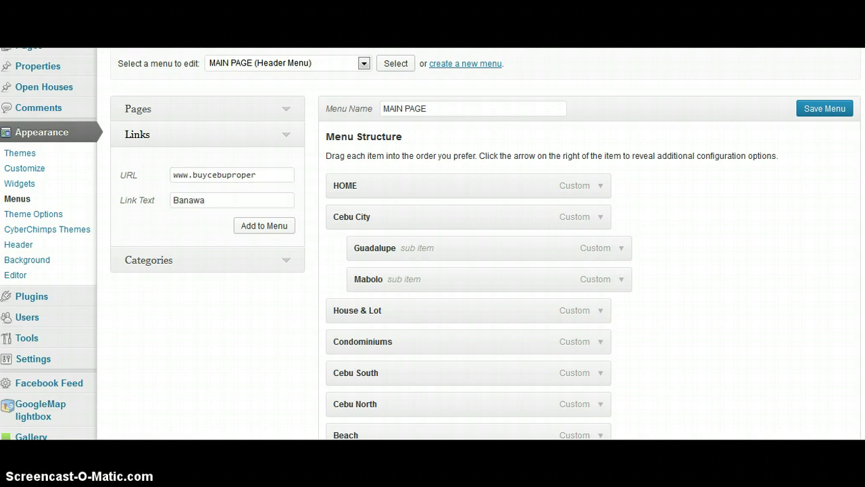
left_click_drag(261, 176, 41, 176)
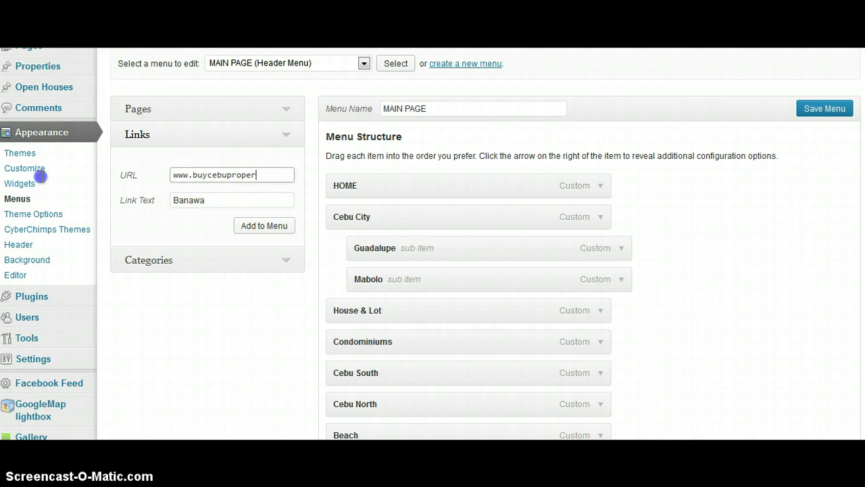
type("http://www.buycebuproperty.com/")
left_click(757, 207)
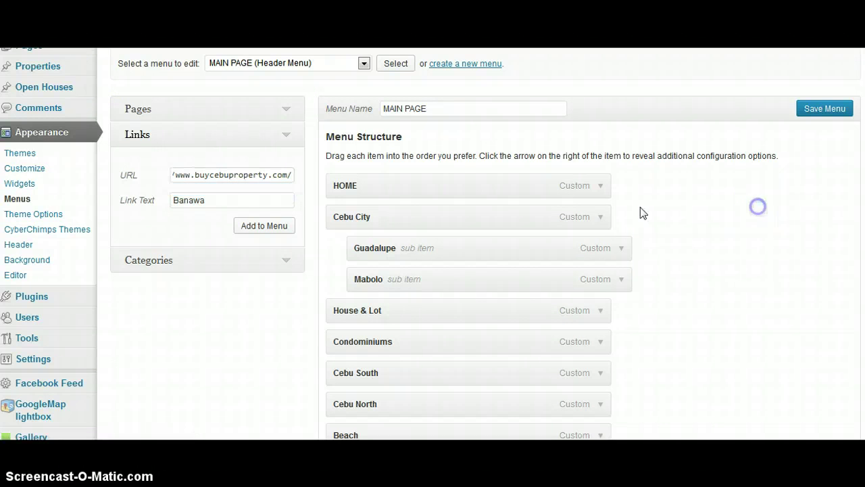
left_click(253, 227)
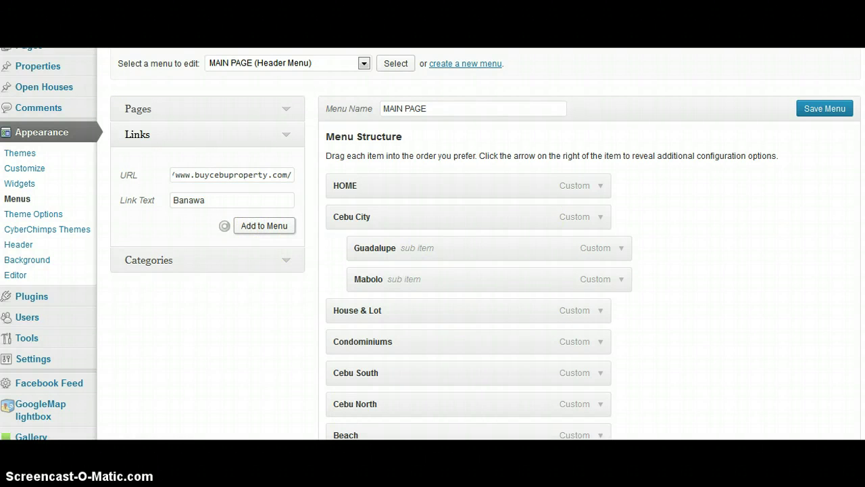
Step: Check the Cebu City submenus in the sitemap note against the items in the menu structure
key("alt+Tab")
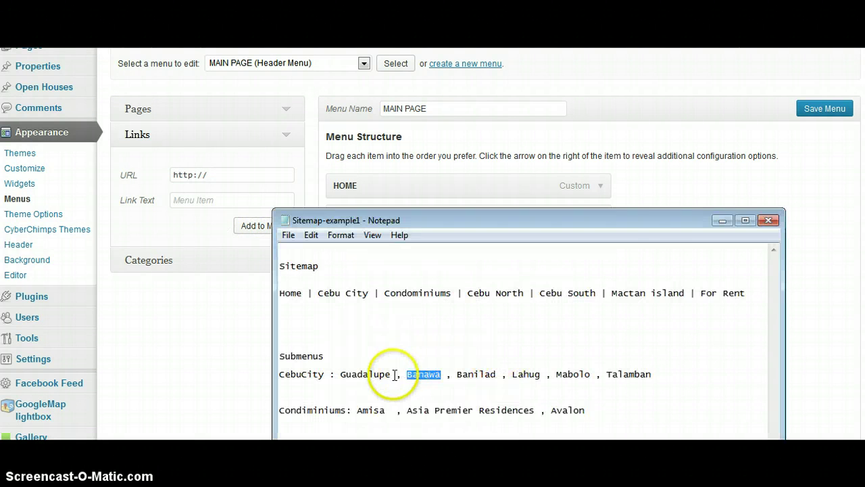
left_click(722, 220)
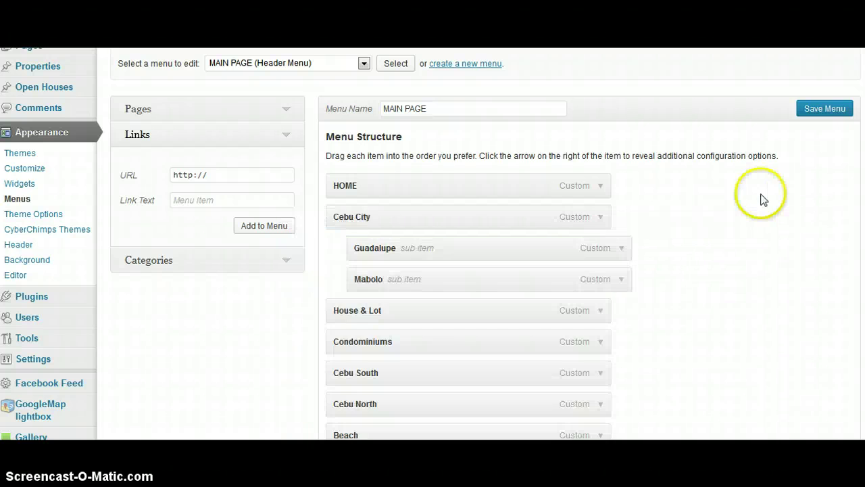
scroll(751, 231, "down", 10)
scroll(750, 232, "up", 8)
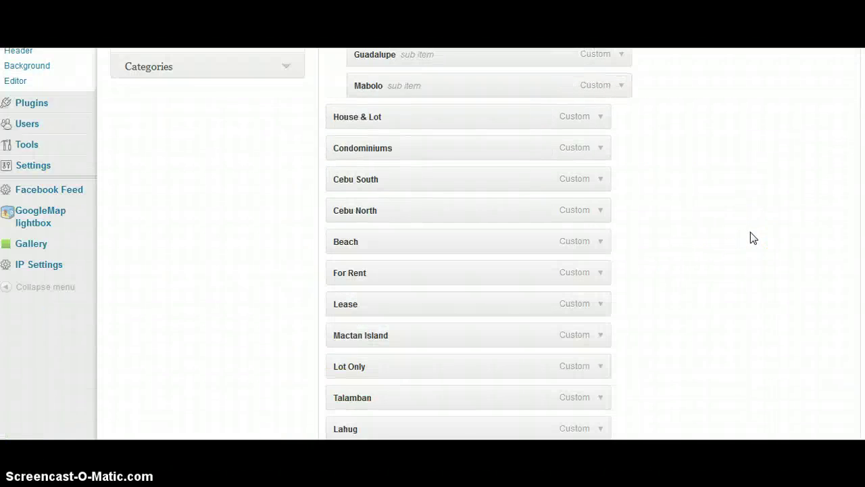
scroll(750, 232, "up", 2)
scroll(750, 232, "down", 8)
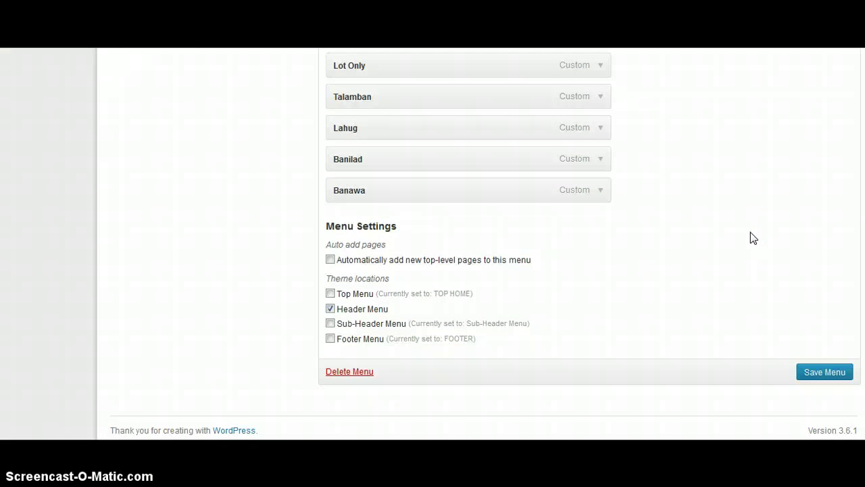
scroll(750, 232, "up", 1)
scroll(750, 231, "up", 5)
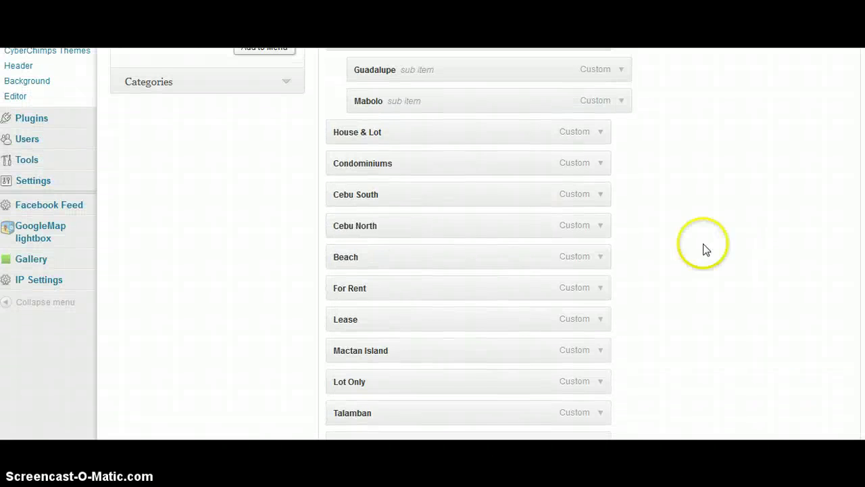
Step: Move Talamban and Lahug under Cebu City as sub items, placed in that order below Mabolo
left_click_drag(482, 169, 448, 134)
scroll(604, 232, "down", 5)
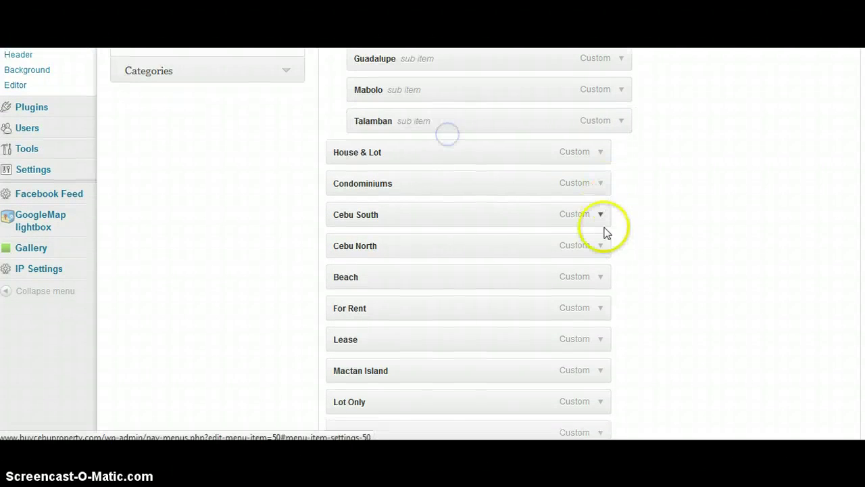
scroll(694, 196, "up", 5)
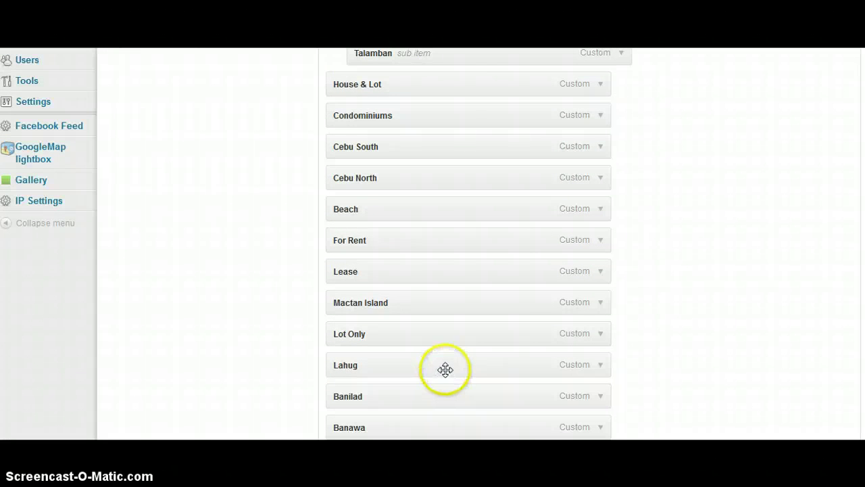
left_click_drag(444, 369, 465, 85)
Step: Move Banilad and Banawa under Cebu City as sub items, placed in that order below Lahug
scroll(466, 257, "down", 3)
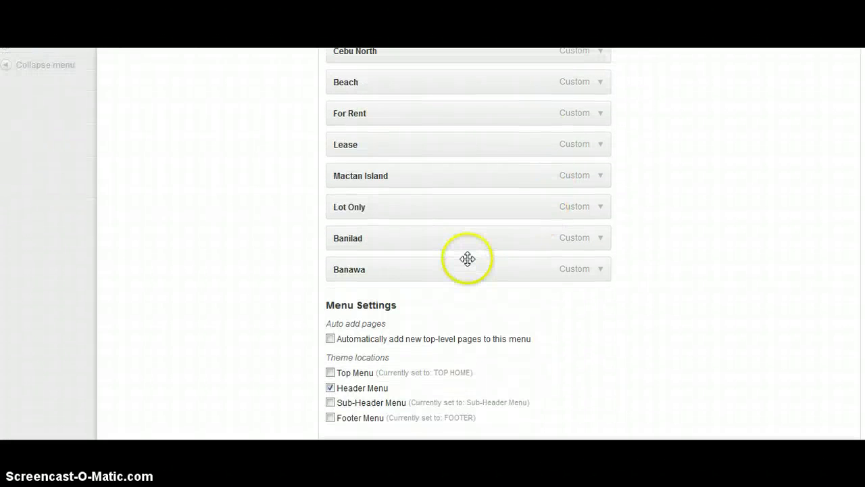
scroll(685, 276, "up", 2)
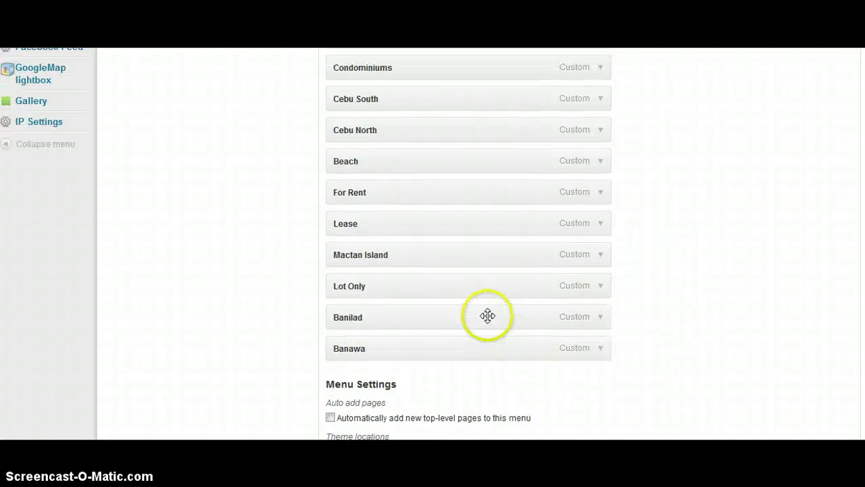
left_click_drag(488, 315, 656, 241)
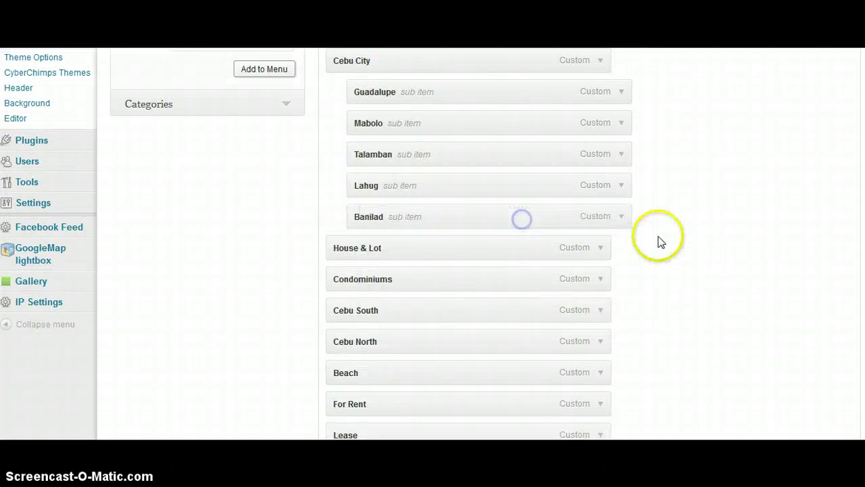
scroll(469, 340, "down", 6)
left_click_drag(453, 183, 599, 160)
Step: Reorder the Cebu City sub items alphabetically: Banilad, Banawa, Guadalupe, Lahug, Mabolo, Talamban
scroll(667, 188, "up", 3)
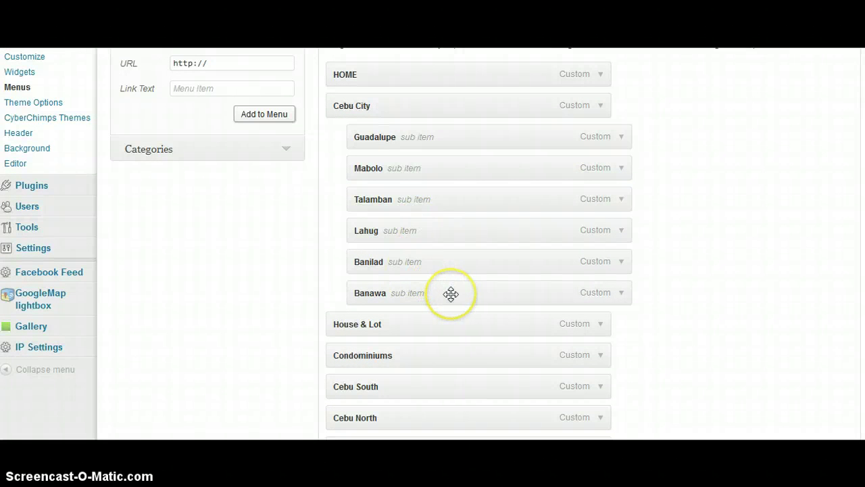
left_click_drag(454, 261, 456, 138)
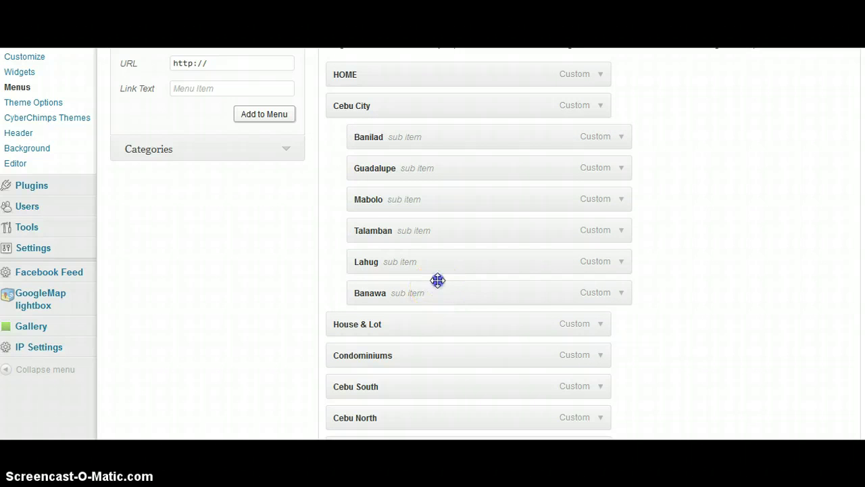
left_click_drag(439, 280, 440, 168)
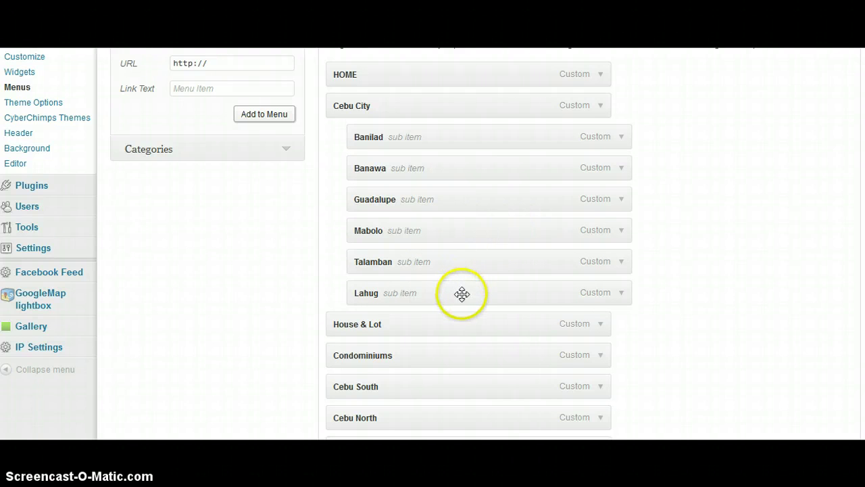
left_click_drag(463, 293, 468, 230)
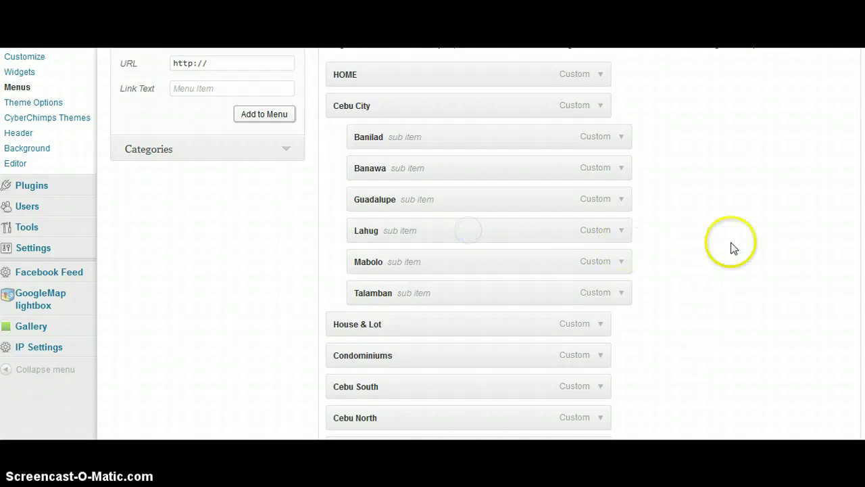
Step: Save the MAIN PAGE menu with its reordered Cebu City sub items
scroll(432, 243, "down", 6)
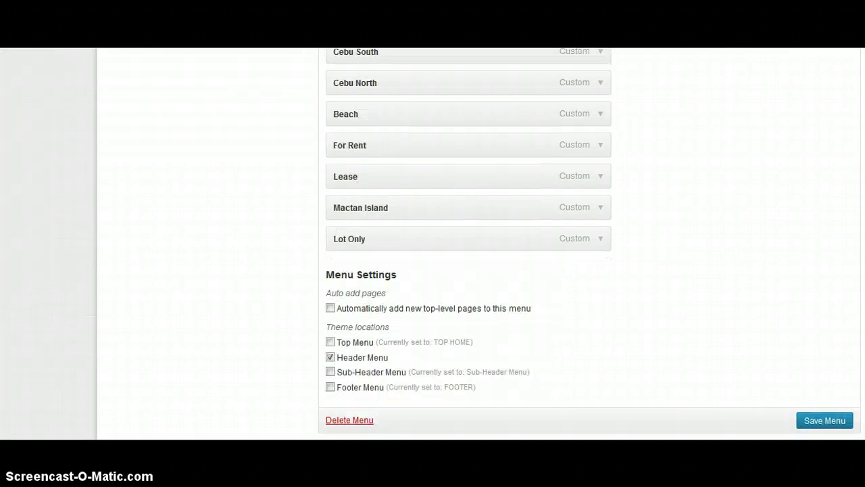
left_click(825, 373)
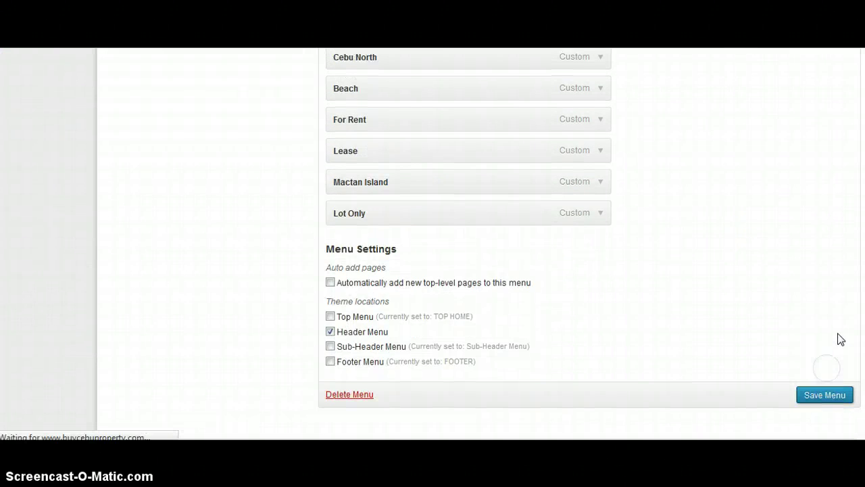
left_click(756, 220)
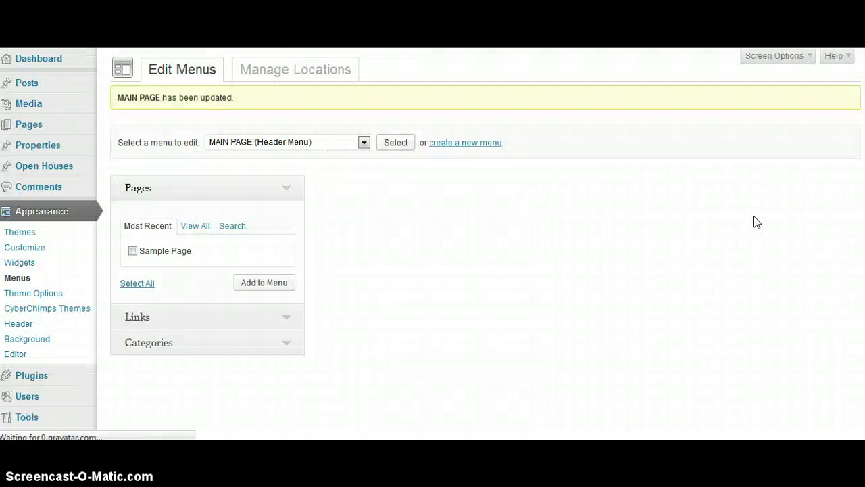
left_click(576, 203)
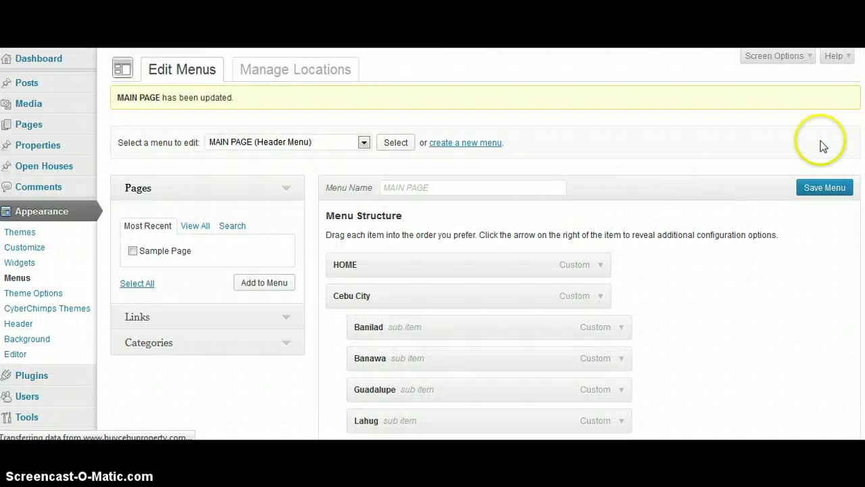
Step: Visit the live site and inspect the Cebu City submenu in its header menu
scroll(486, 244, "down", 9)
scroll(485, 244, "up", 9)
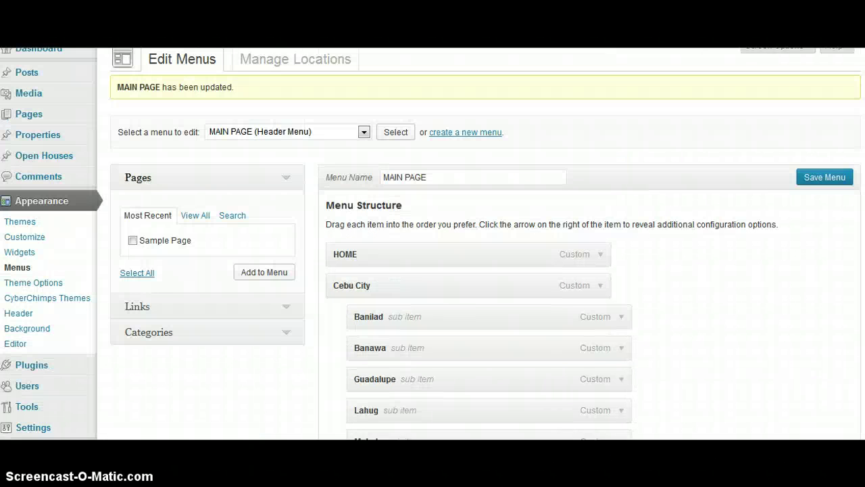
mouse_move(75, 42)
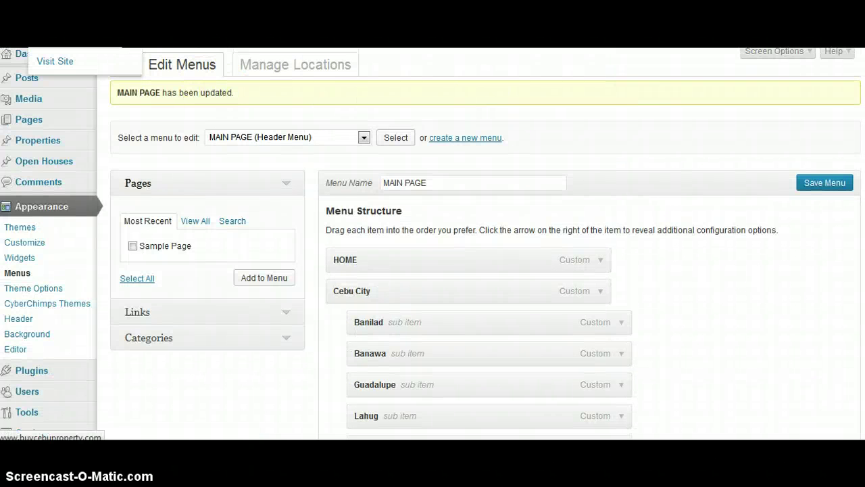
left_click(55, 61)
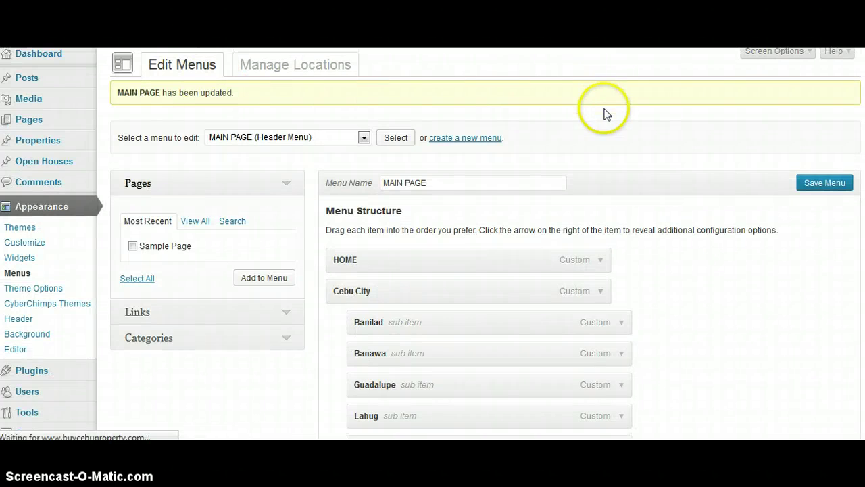
scroll(605, 122, "down", 1)
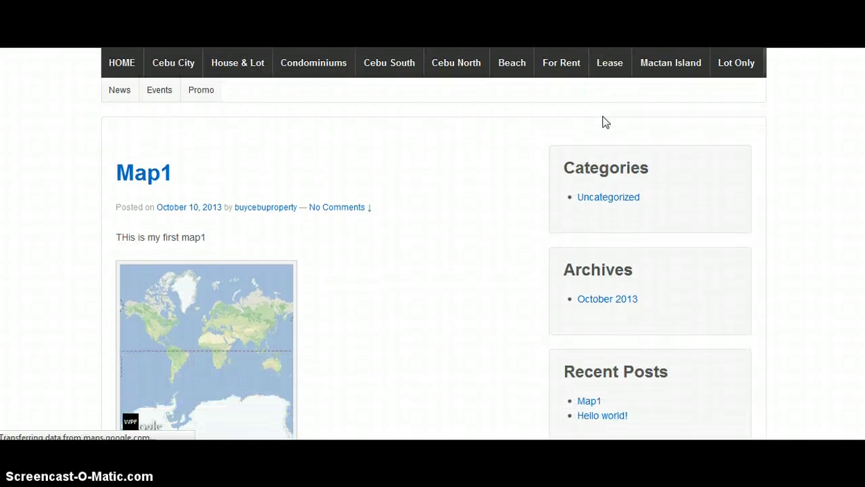
mouse_move(162, 66)
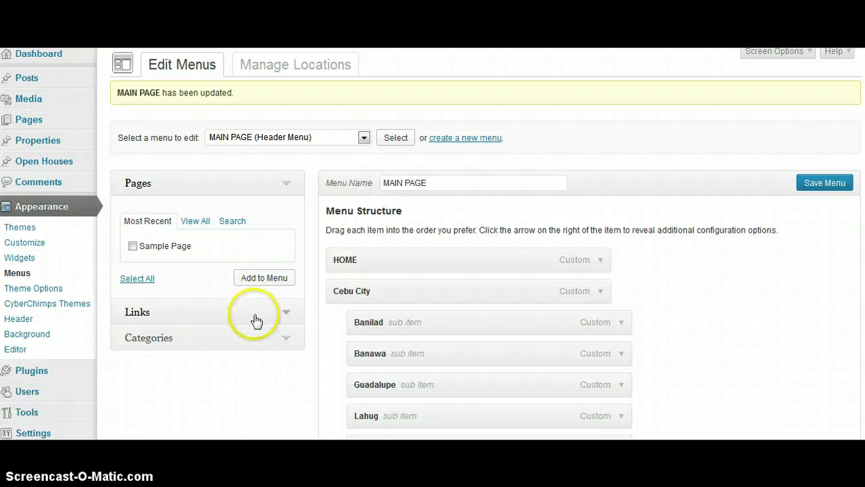
left_click(283, 315)
left_click_drag(232, 251, 111, 258)
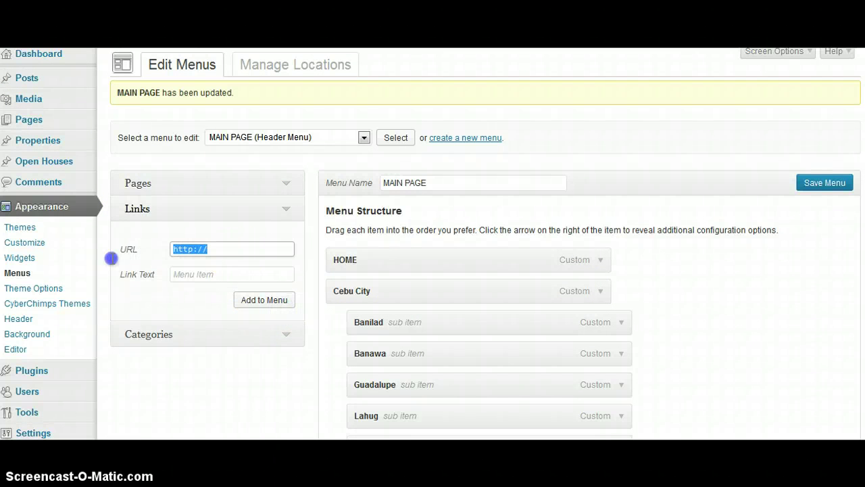
type("http://www.buycebuproperty.com/")
left_click(767, 281)
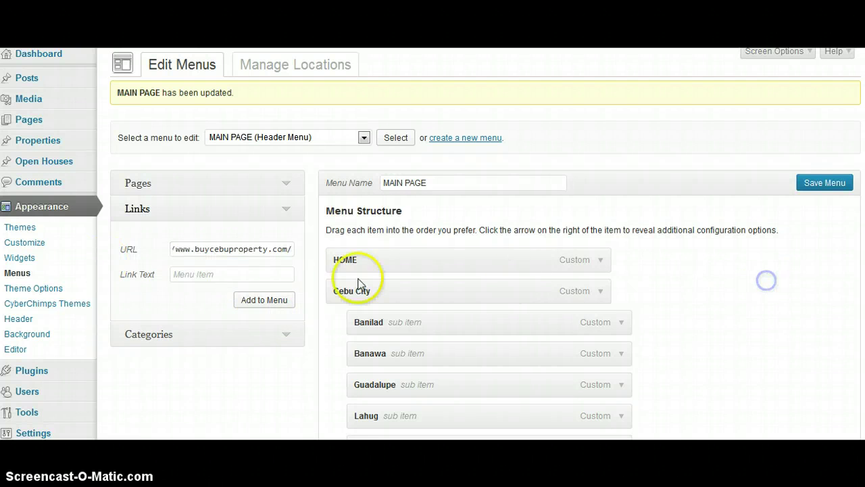
Step: Label the new custom link Property B1 and add it to the MAIN PAGE menu
left_click(252, 278)
type("P")
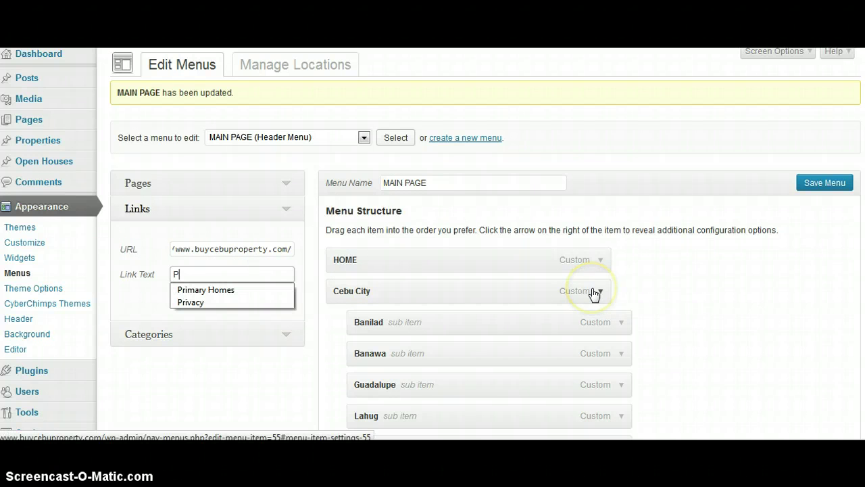
key("BackSpace")
type("b")
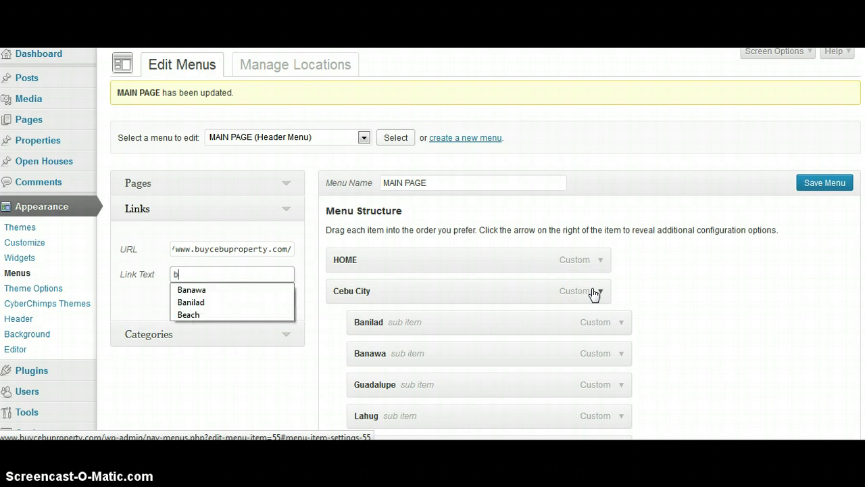
key("BackSpace")
type("P")
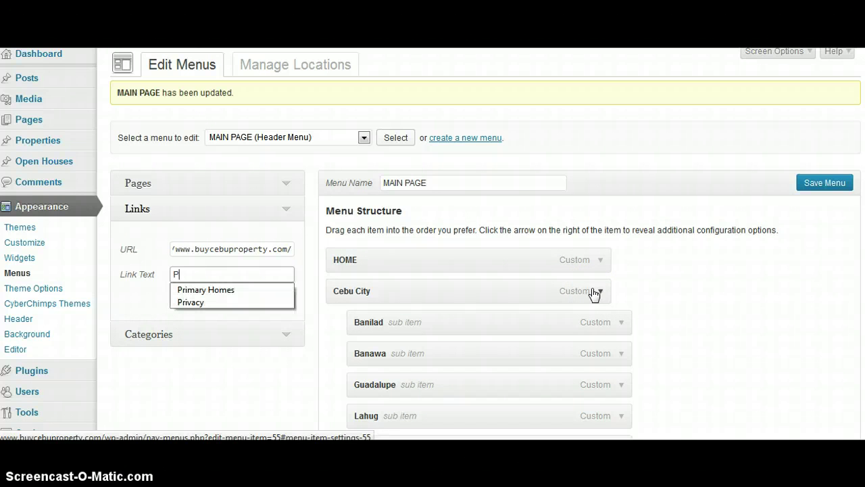
type("roperty B1")
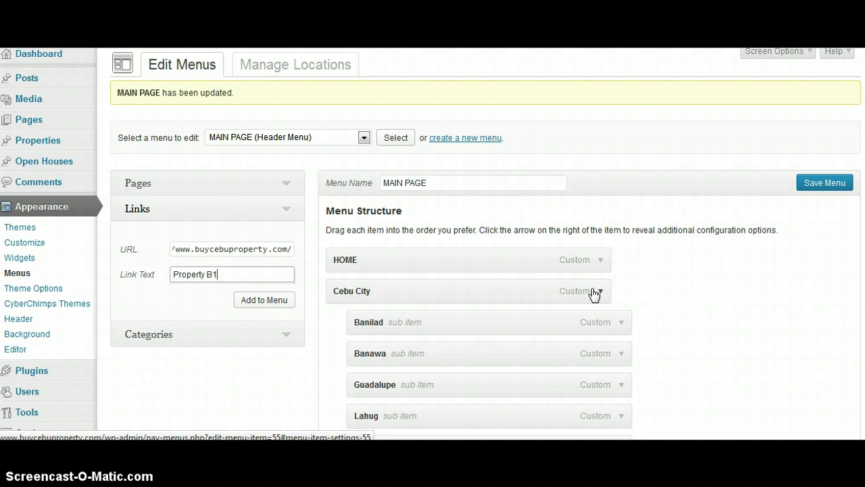
left_click(281, 304)
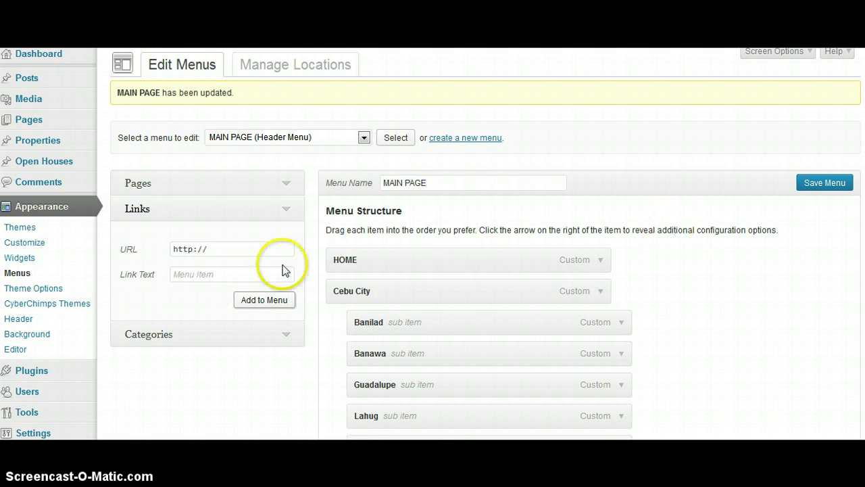
left_click_drag(232, 252, 13, 274)
key("BackSpace")
type("http://www.buycebuproperty.com/")
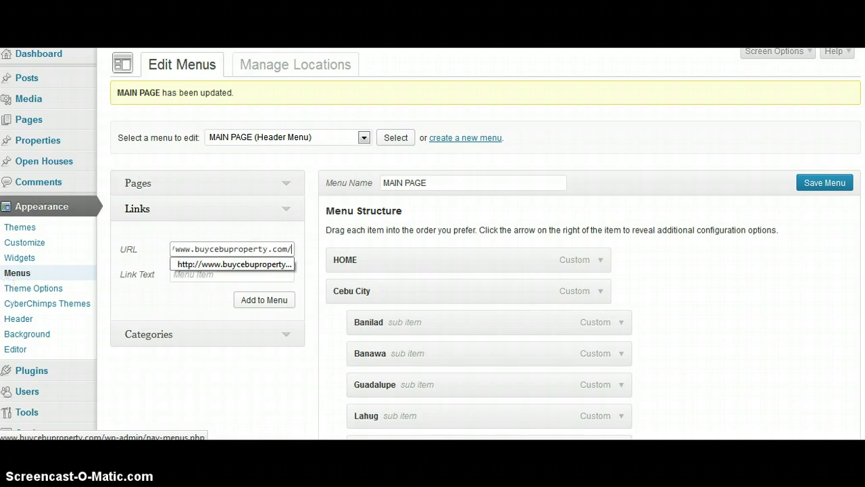
left_click(729, 304)
left_click(238, 279)
type("P")
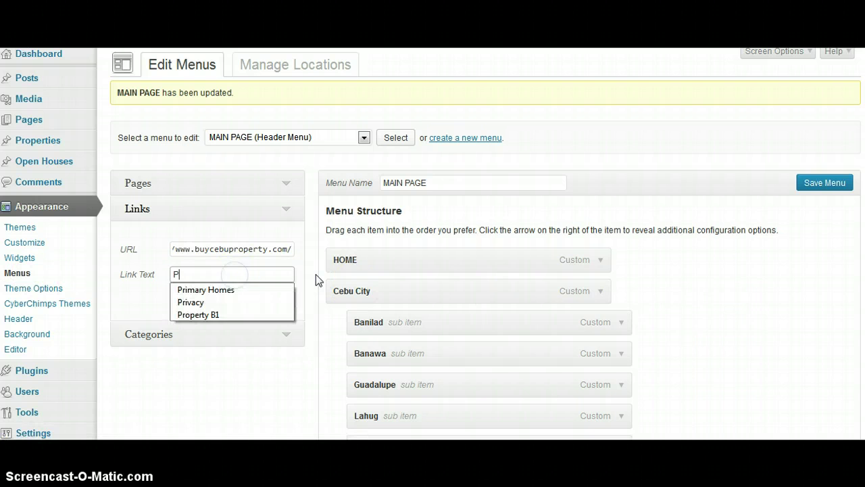
left_click(210, 315)
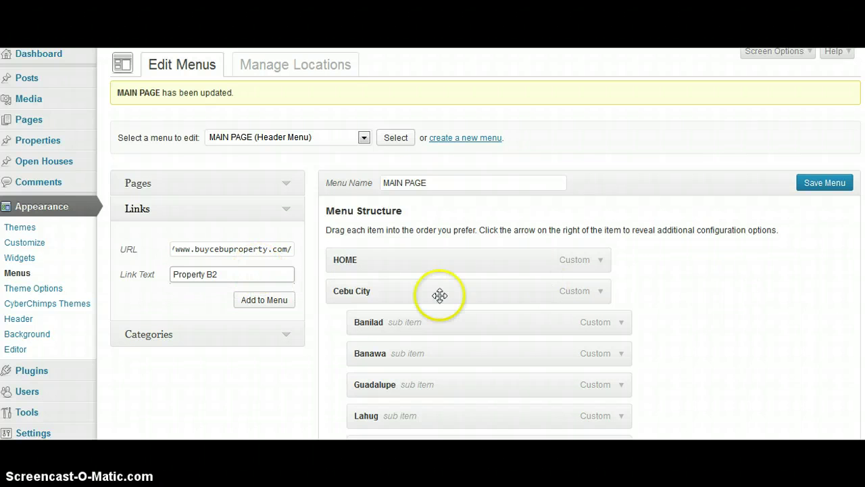
left_click(264, 299)
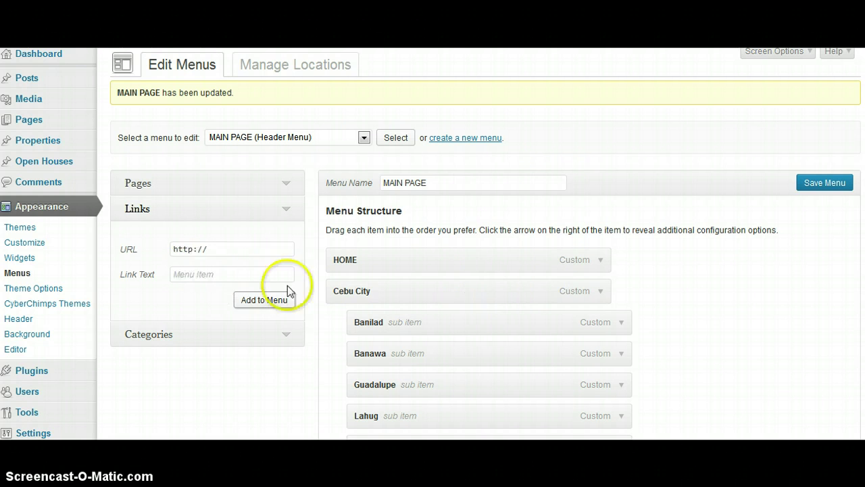
left_click_drag(233, 250, 49, 272)
key("BackSpace")
type("http://www.buycebuproperty.com/")
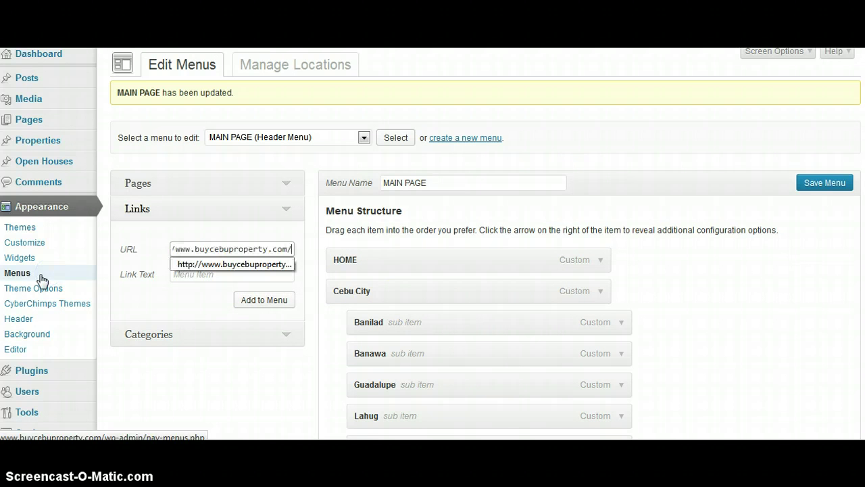
left_click(676, 293)
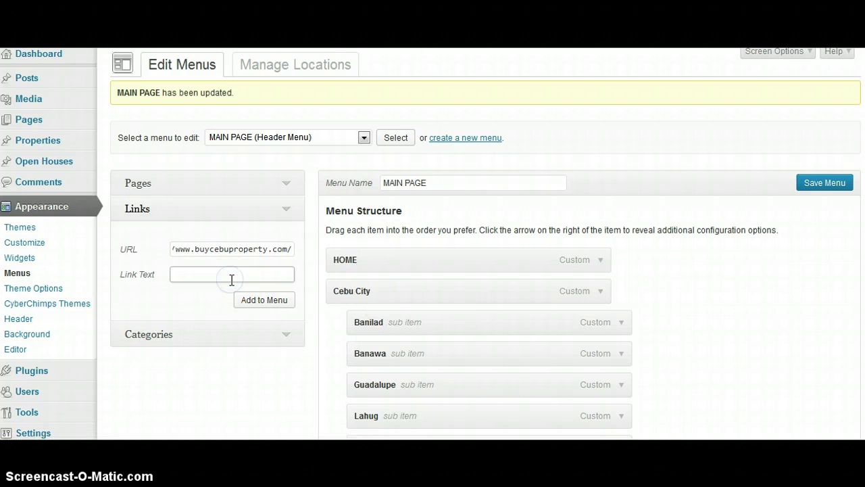
type("P")
left_click(234, 327)
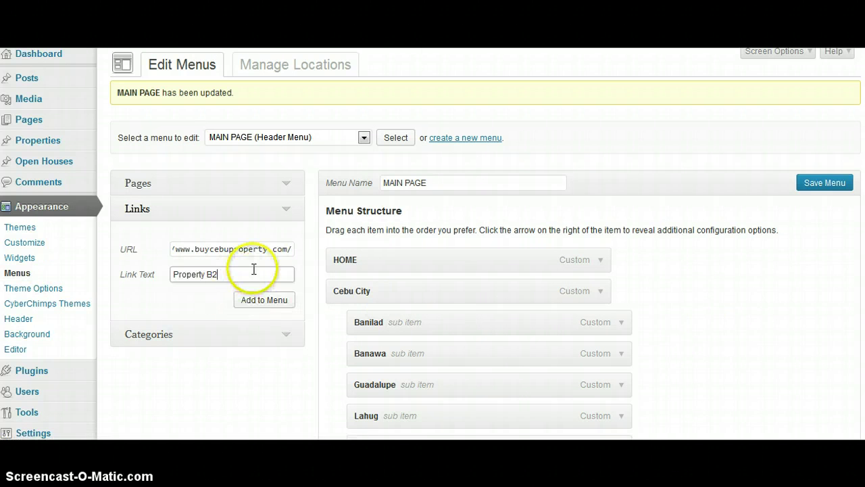
type("3")
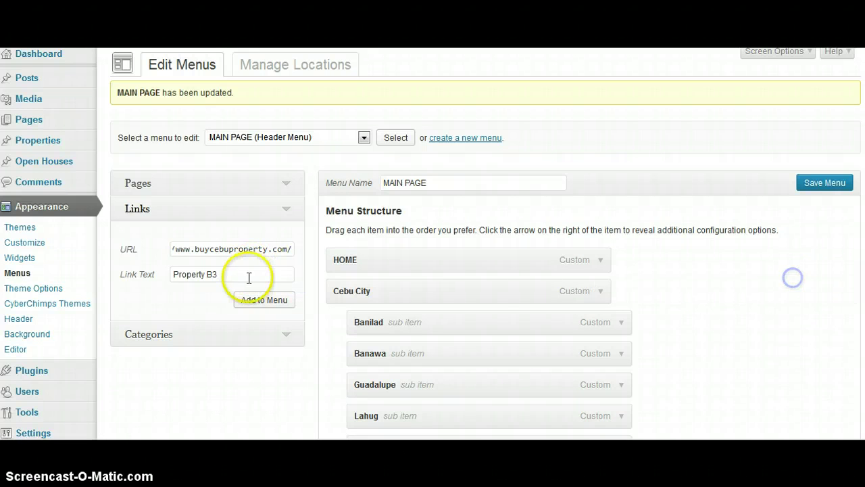
left_click(262, 301)
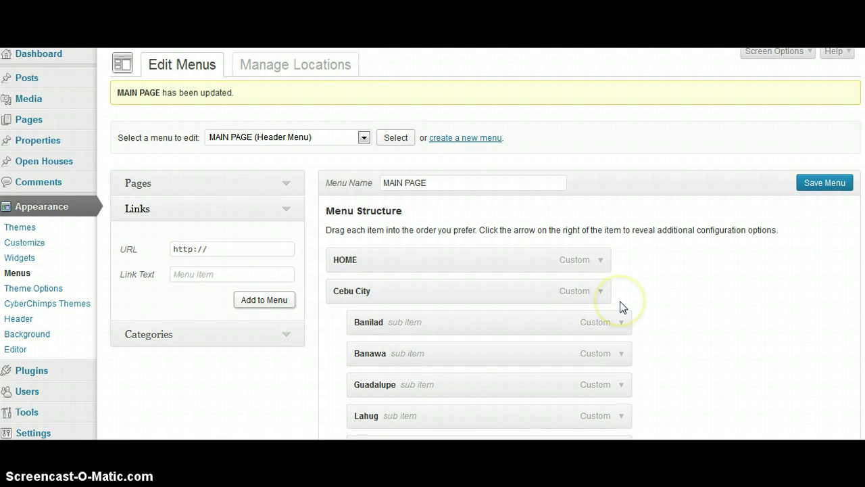
Step: Move Property B1 from the end of the menu structure to directly below Banilad, nested as its sub item
scroll(620, 307, "down", 10)
scroll(685, 313, "up", 2)
scroll(758, 304, "up", 3)
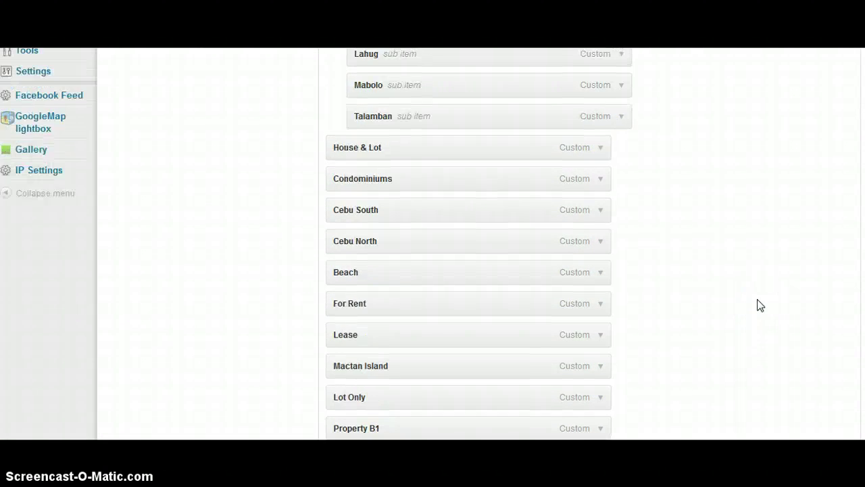
scroll(600, 327, "down", 2)
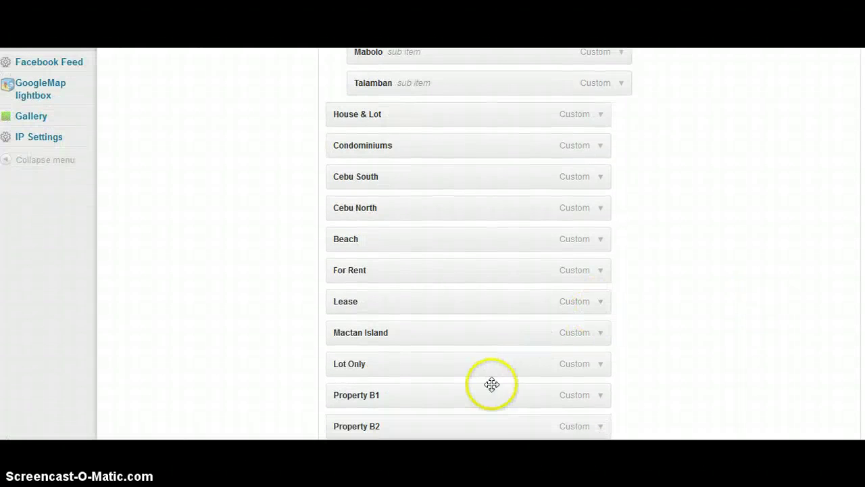
left_click_drag(491, 400, 571, 212)
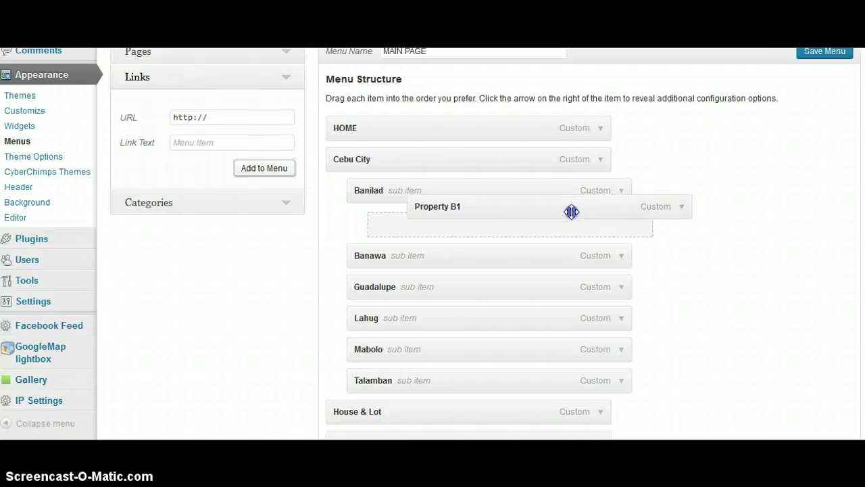
left_click_drag(675, 226, 679, 230)
Step: Nest Property B2 and Property B3 below Property B1 as sub items of Banilad, and save the MAIN PAGE menu
scroll(649, 297, "down", 7)
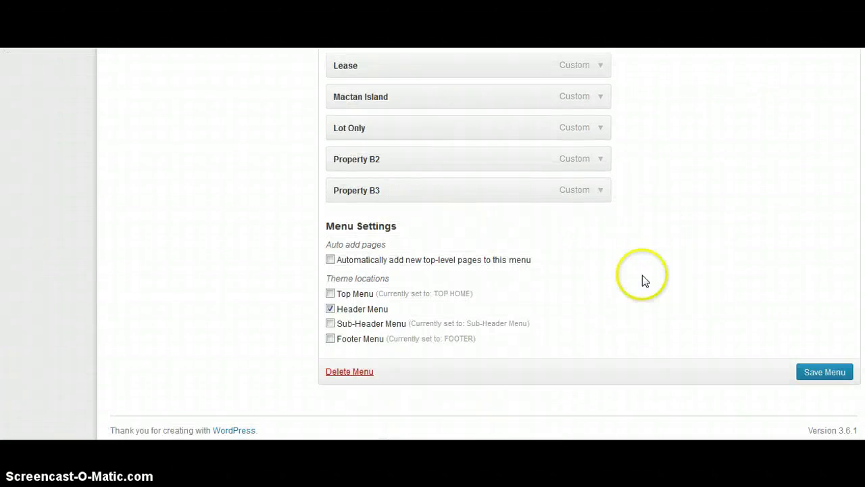
scroll(669, 274, "up", 3)
left_click_drag(482, 319, 531, 265)
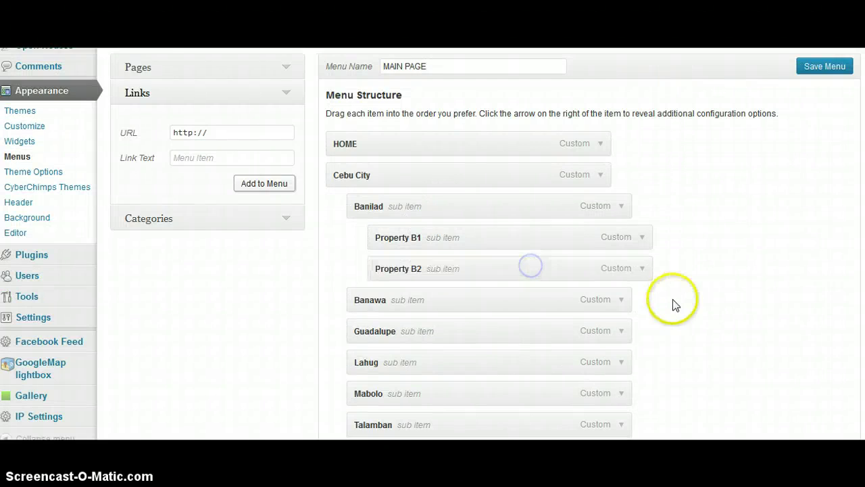
scroll(673, 304, "down", 10)
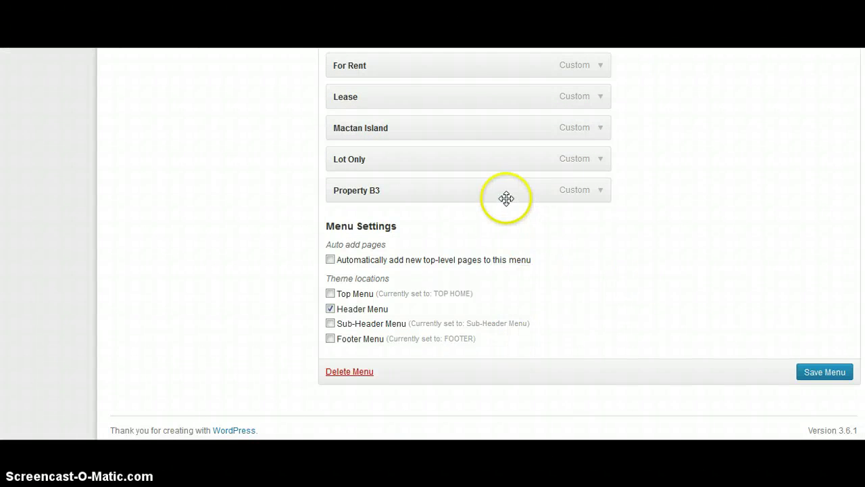
left_click_drag(506, 198, 547, 341)
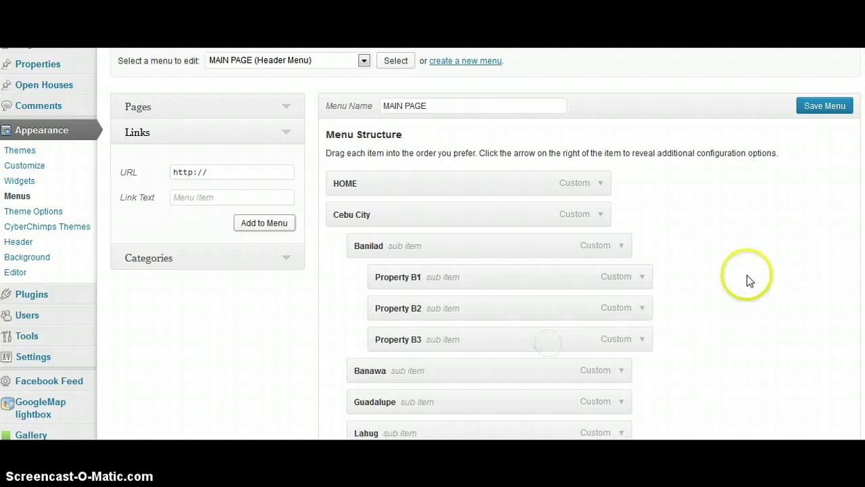
left_click(821, 106)
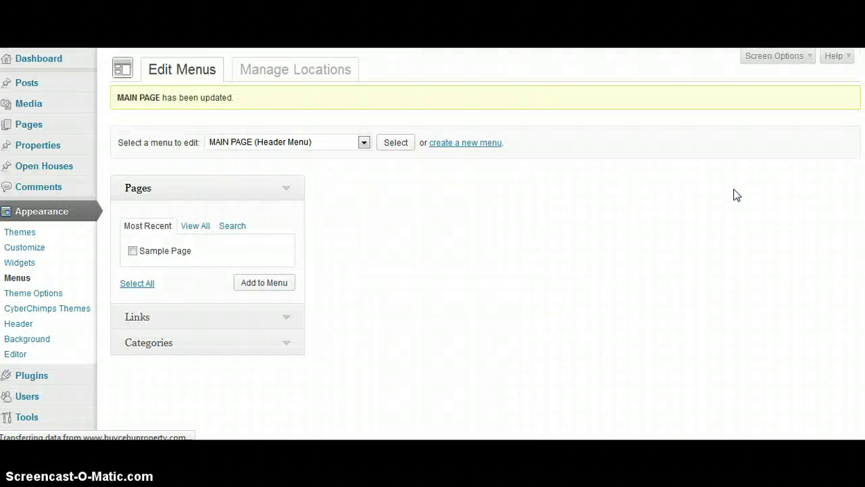
left_click(769, 183)
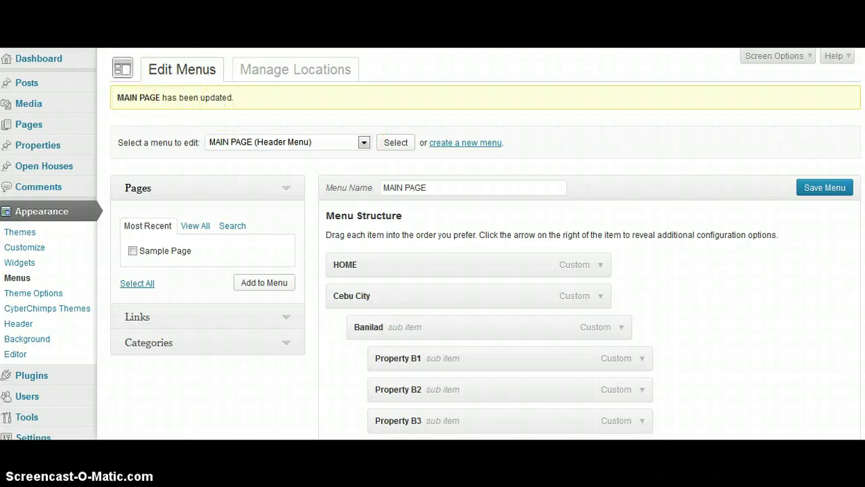
Step: Visit the live site and check the nested property links under Cebu City in its header menu
mouse_move(71, 42)
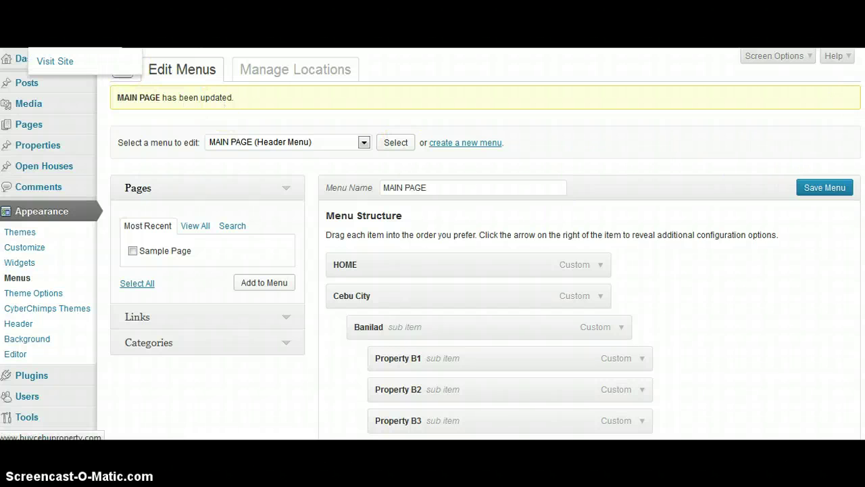
left_click(68, 68)
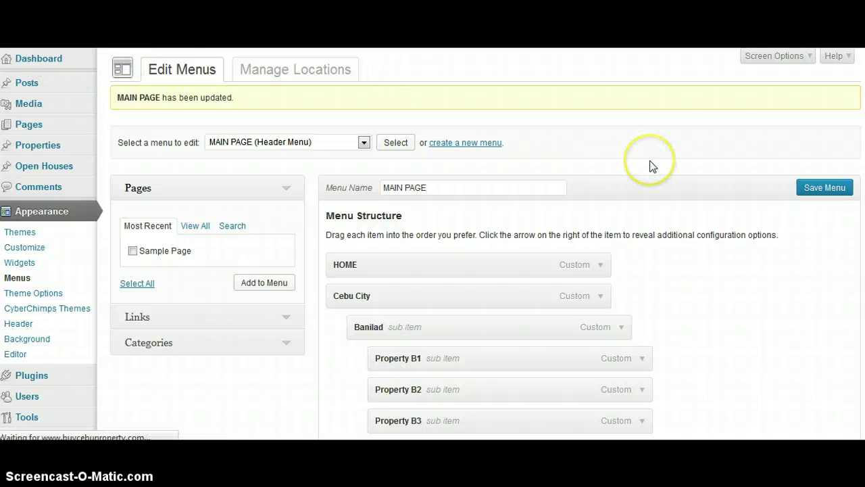
scroll(653, 172, "down", 2)
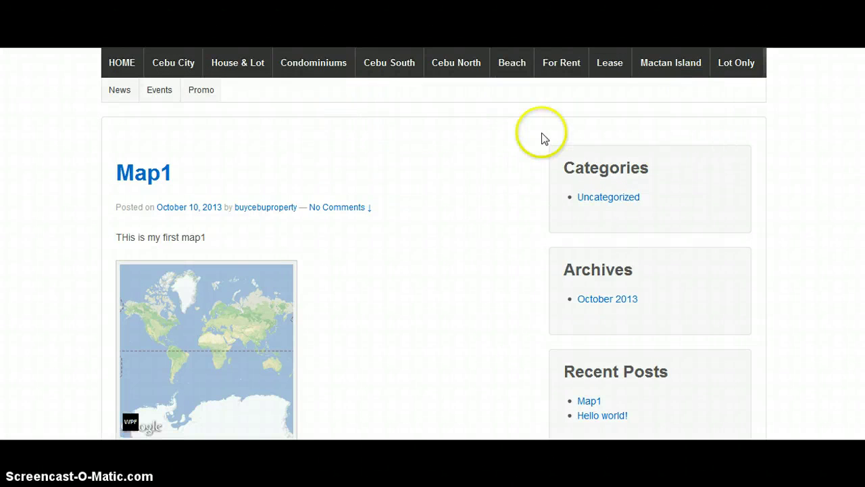
mouse_move(169, 73)
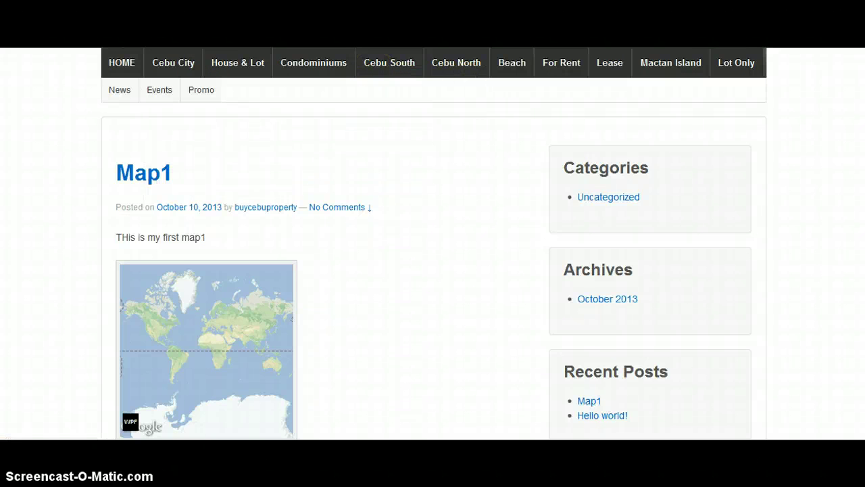
key("ctrl+Tab")
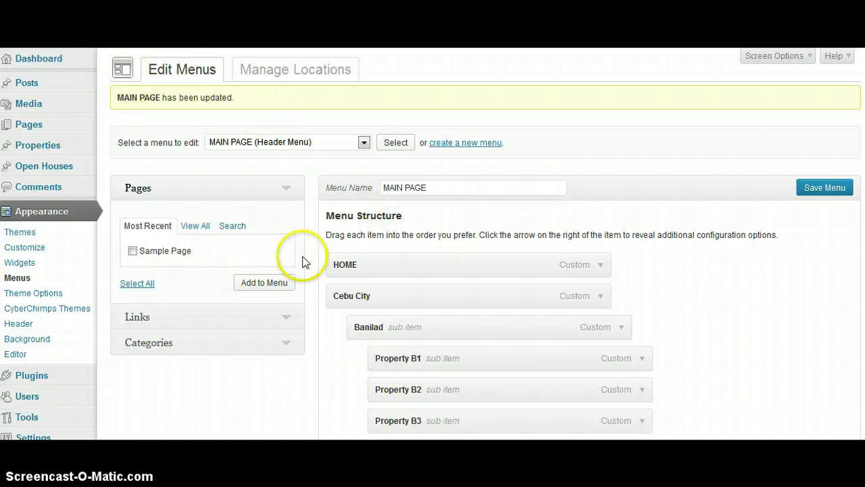
scroll(561, 241, "down", 2)
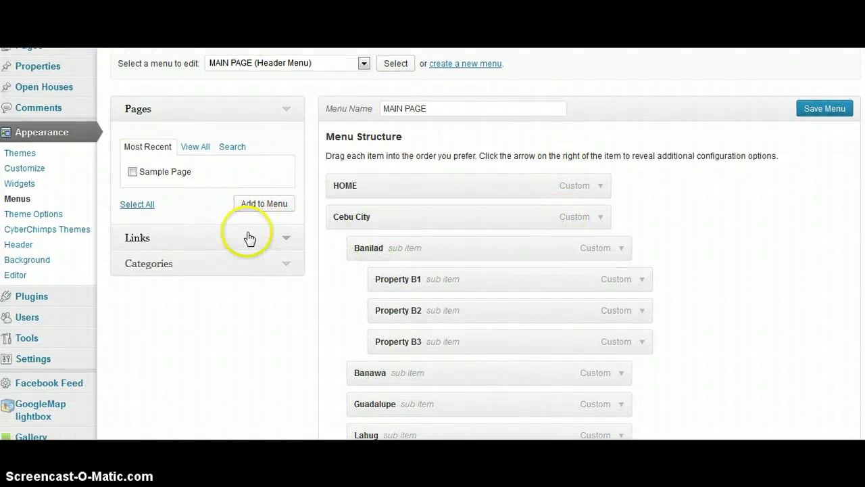
left_click(282, 237)
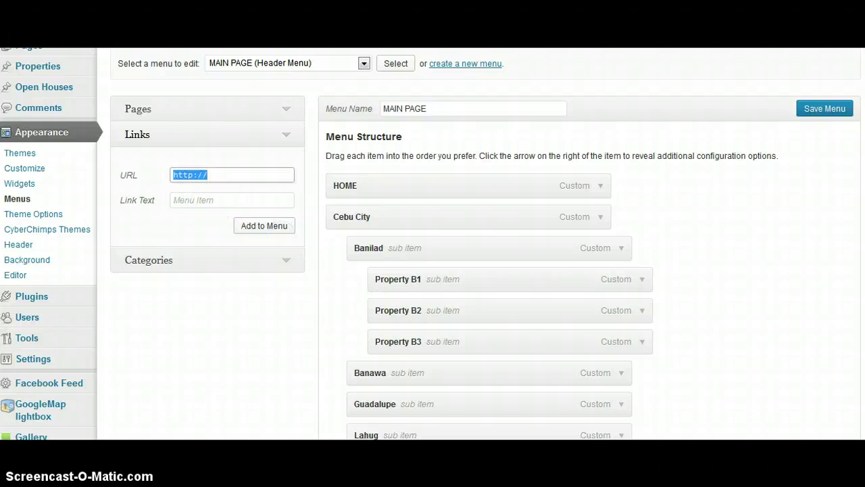
key("BackSpace")
type("http://www.buycebuproperty.com")
left_click(704, 214)
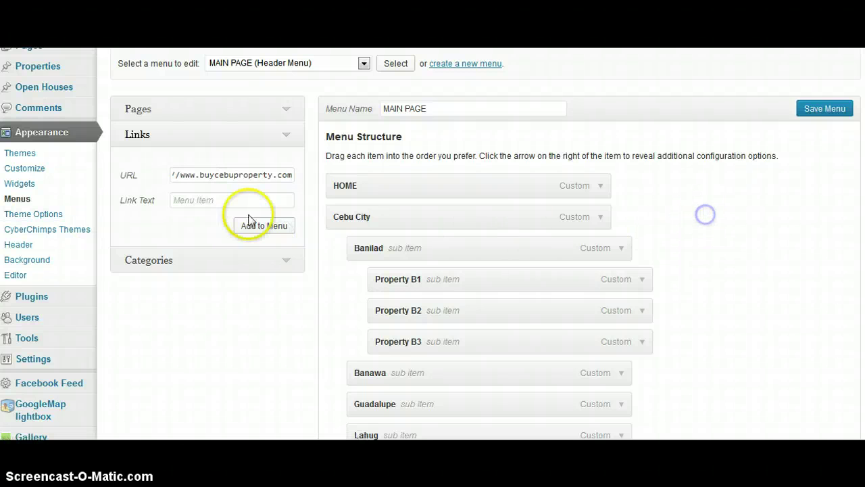
left_click(185, 202)
type("B1")
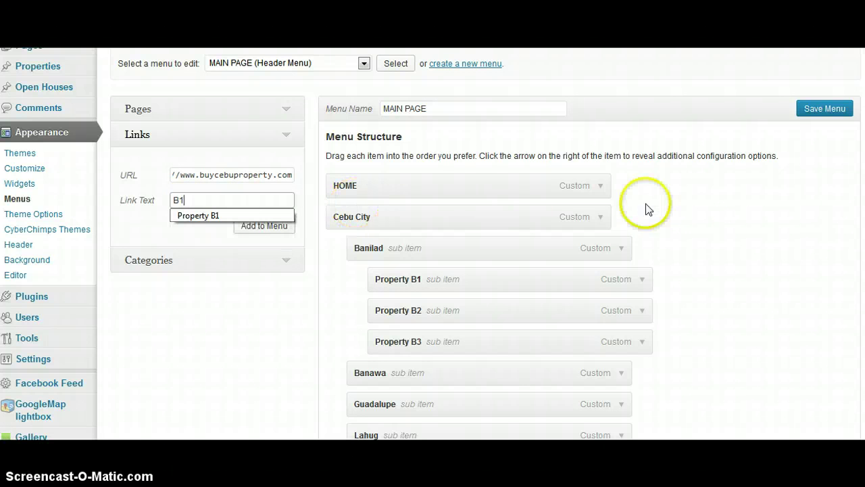
left_click(709, 203)
left_click(264, 225)
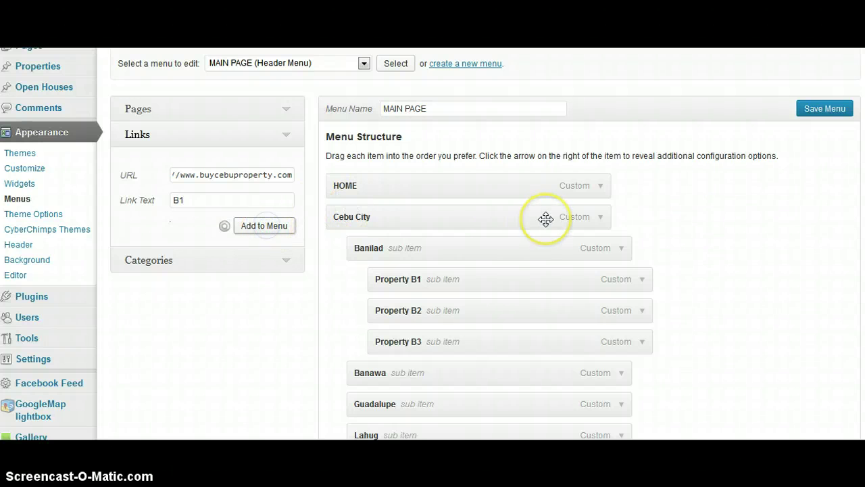
triple_click(223, 175)
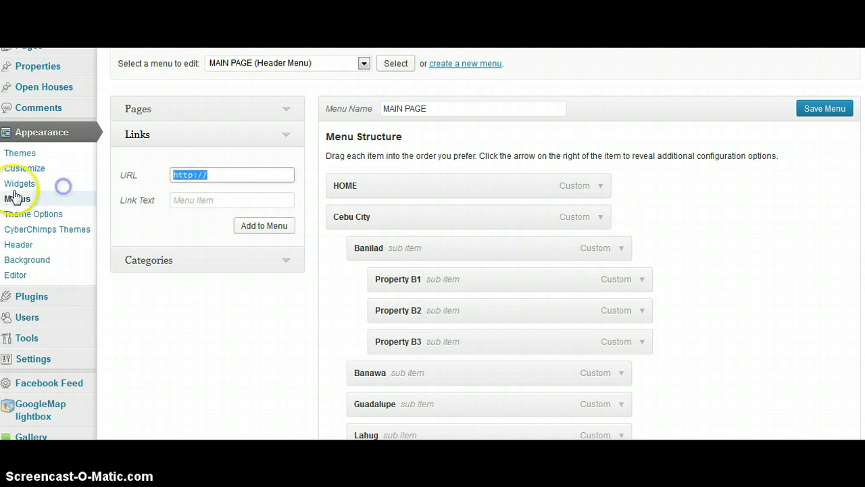
key("BackSpace")
key("ctrl+v")
left_click(209, 201)
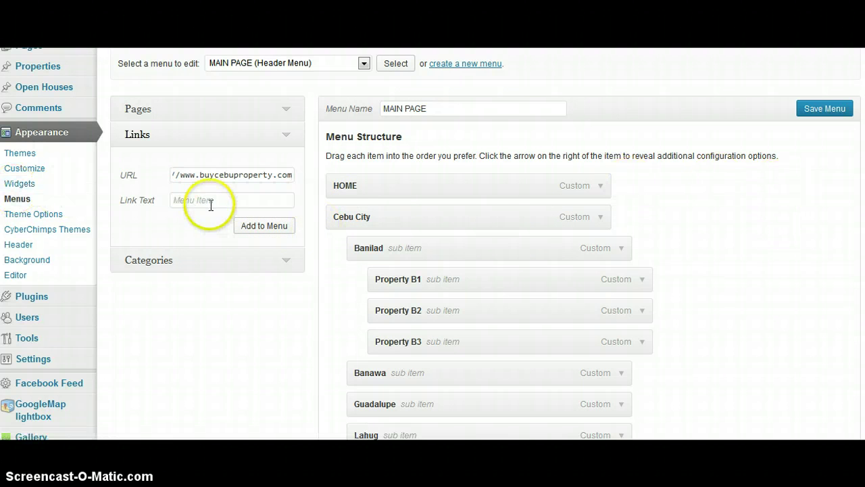
type("B")
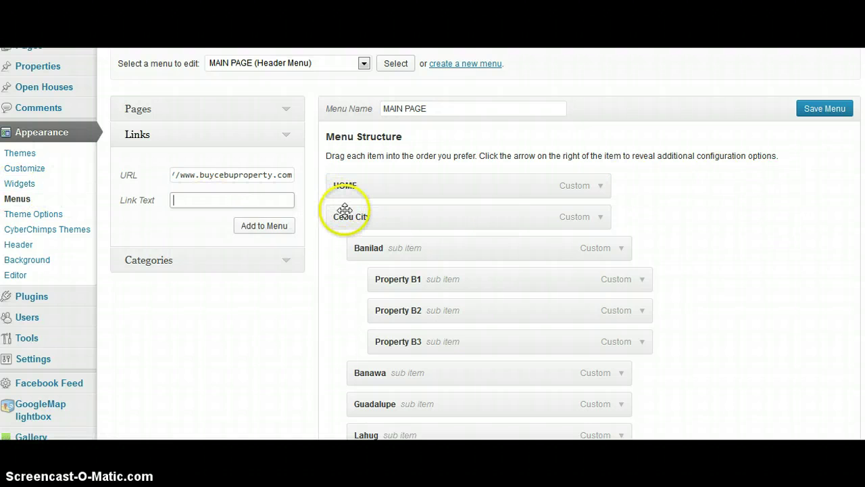
type("2")
left_click(263, 224)
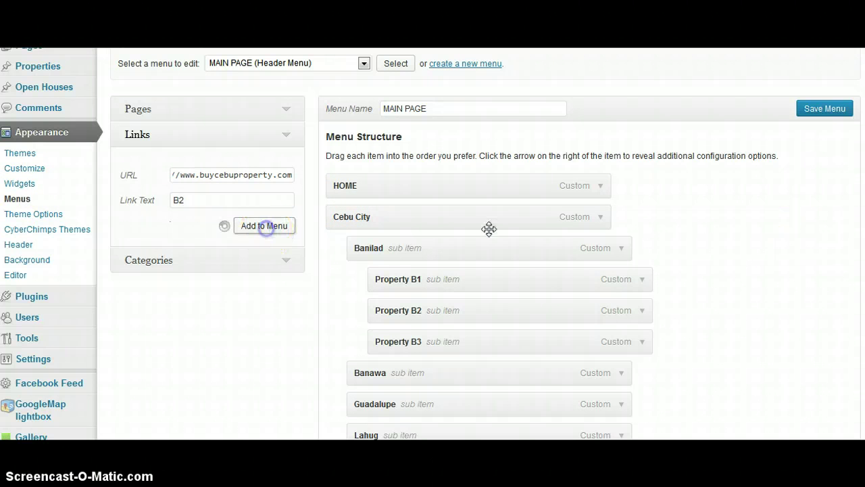
left_click(222, 172)
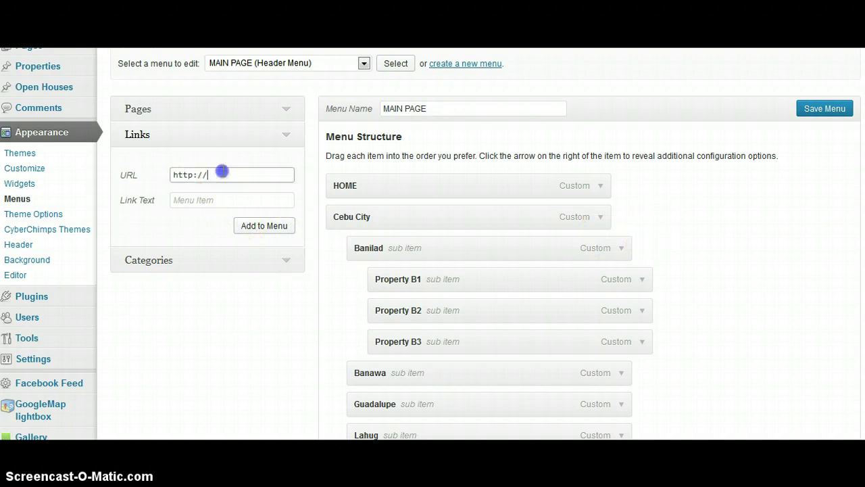
type("http://www.buycebuproperty.com")
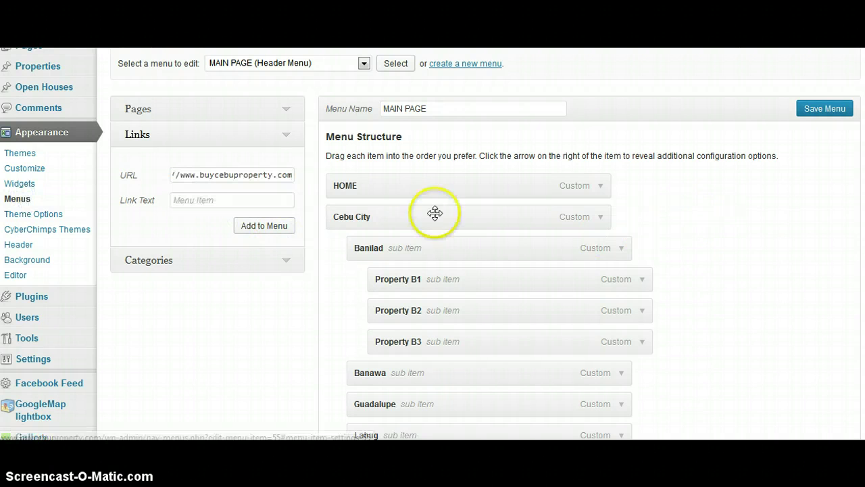
left_click(253, 199)
type("B3")
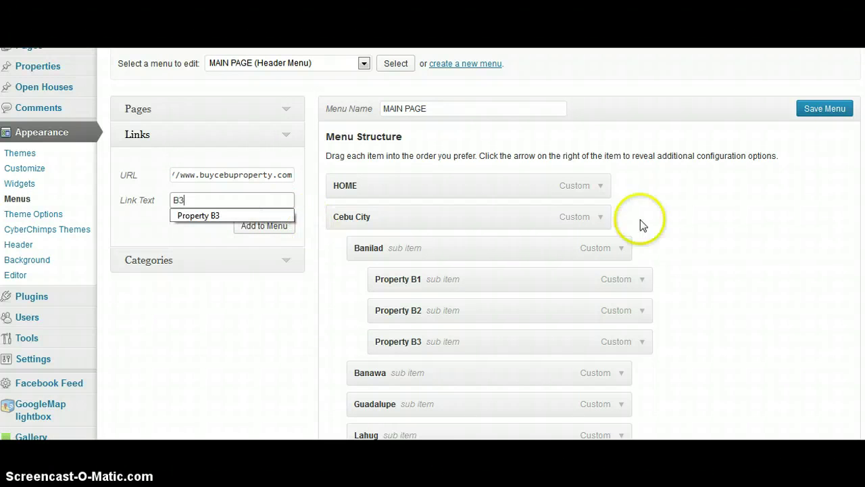
left_click(764, 214)
left_click(264, 226)
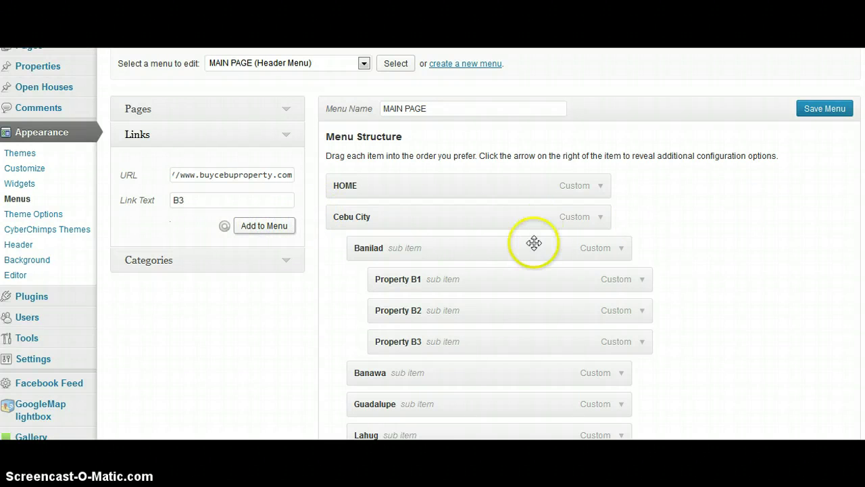
Step: Move B1 from the end of the menu structure to directly below Property B1, nested as its sub item
scroll(711, 276, "down", 8)
scroll(710, 276, "down", 3)
left_click(718, 277)
scroll(718, 278, "up", 2)
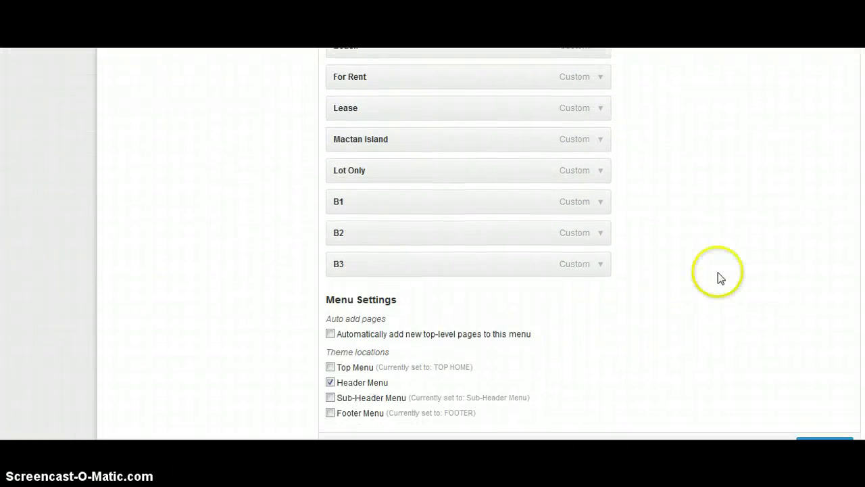
left_click(450, 253)
left_click_drag(523, 204, 634, 297)
left_click(711, 299)
Step: Nest B2 and B3 below B1 as sub items of Property B1, and save the MAIN PAGE menu
scroll(711, 299, "down", 10)
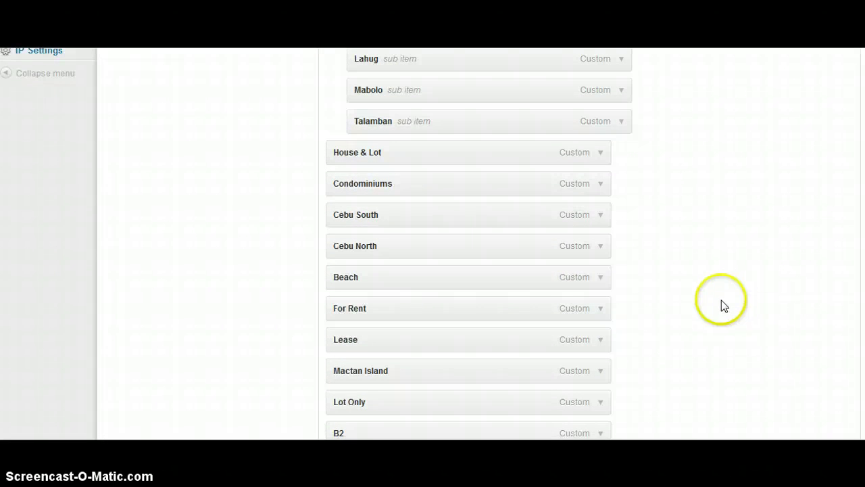
scroll(721, 305, "down", 2)
left_click_drag(531, 357, 595, 326)
scroll(676, 330, "down", 10)
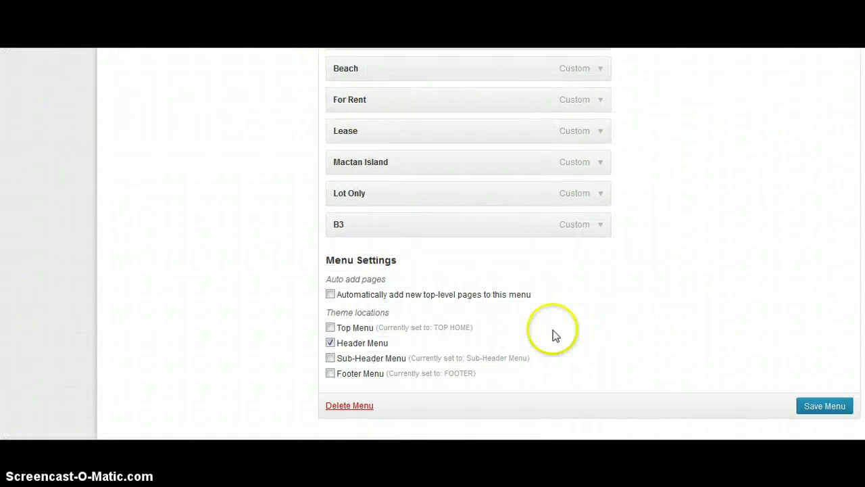
left_click_drag(521, 225, 587, 289)
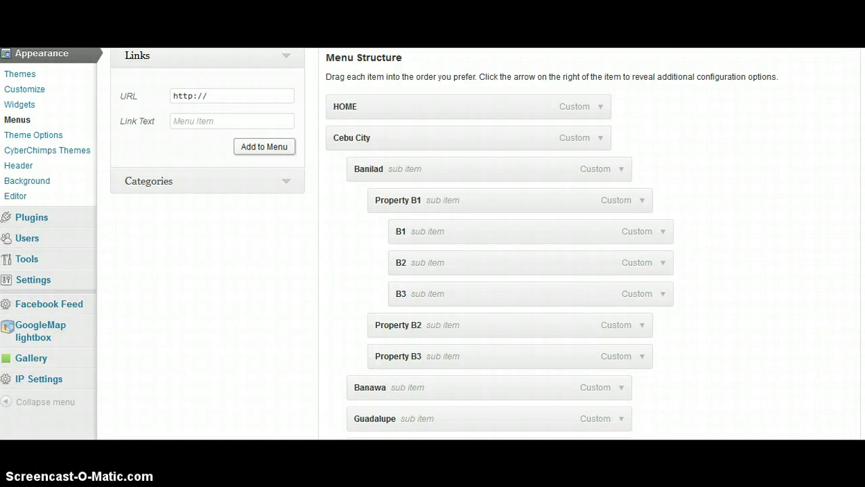
scroll(473, 271, "down", 10)
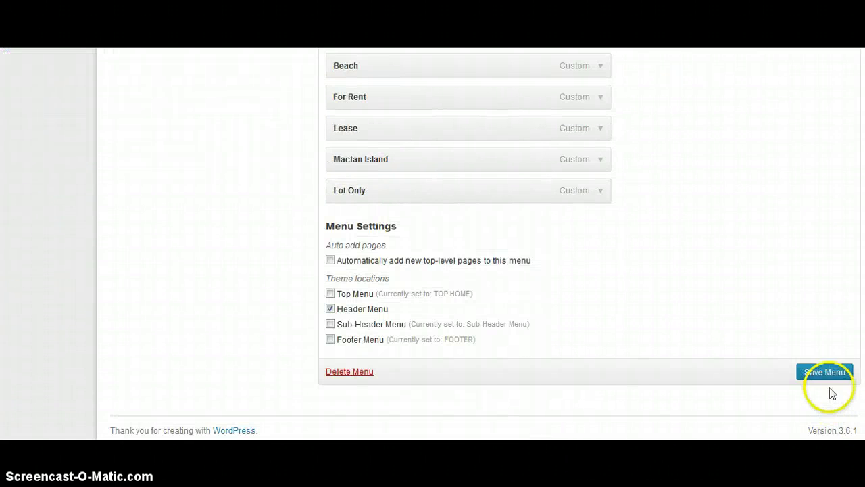
left_click(826, 375)
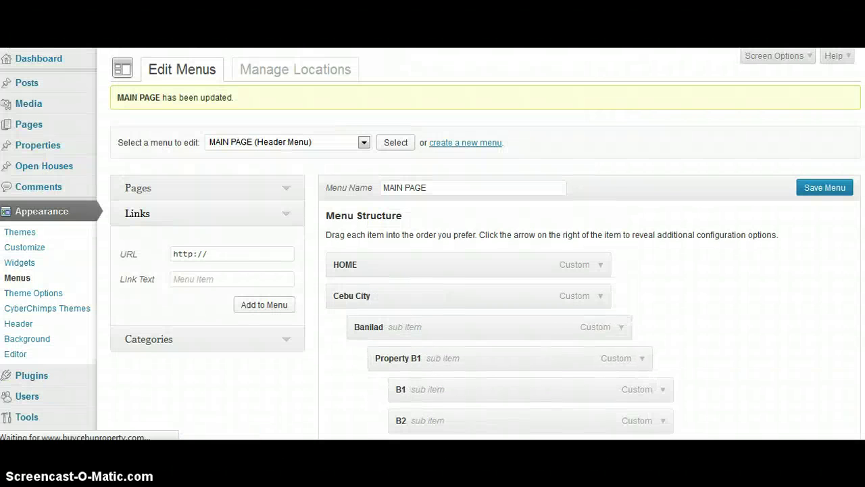
Step: Visit the live site and check the Cebu City submenus for Banilad, Property B1 and its nested links
scroll(473, 270, "down", 3)
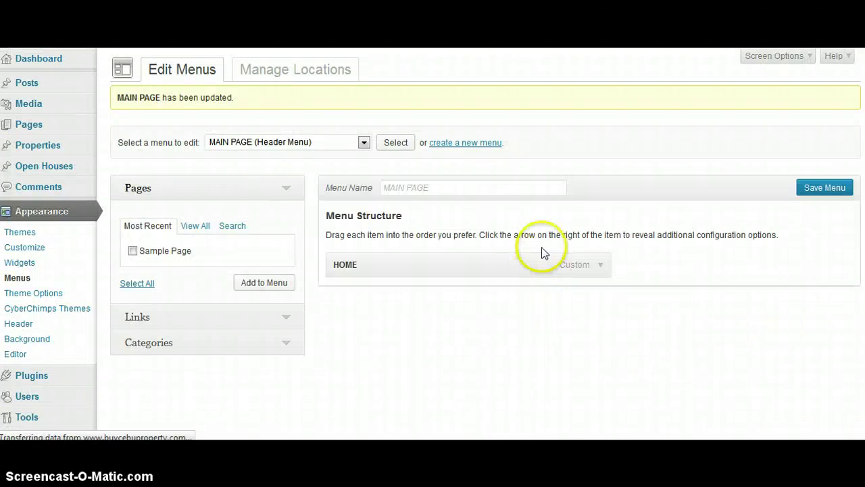
scroll(771, 251, "down", 3)
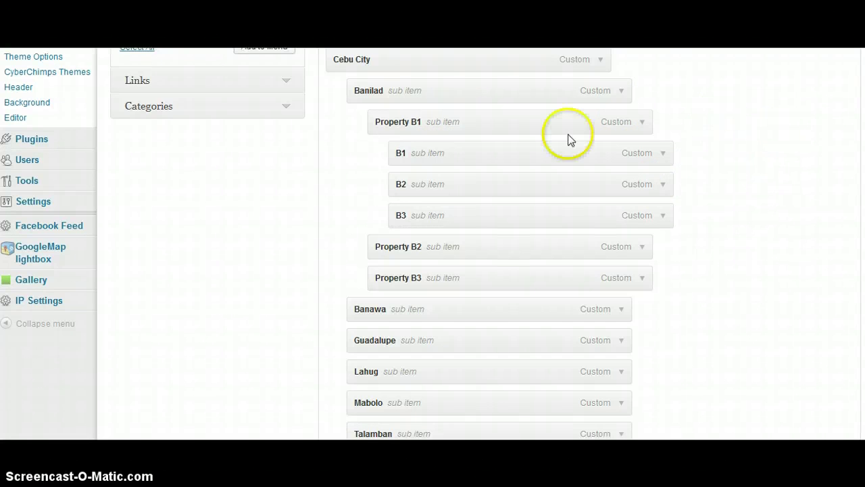
scroll(568, 140, "up", 4)
mouse_move(19, 54)
left_click(67, 65)
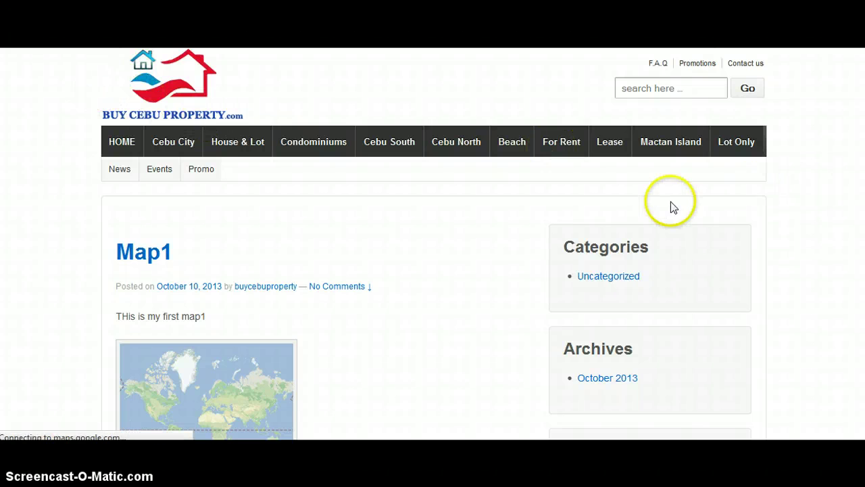
scroll(670, 201, "down", 1)
scroll(671, 206, "down", 1)
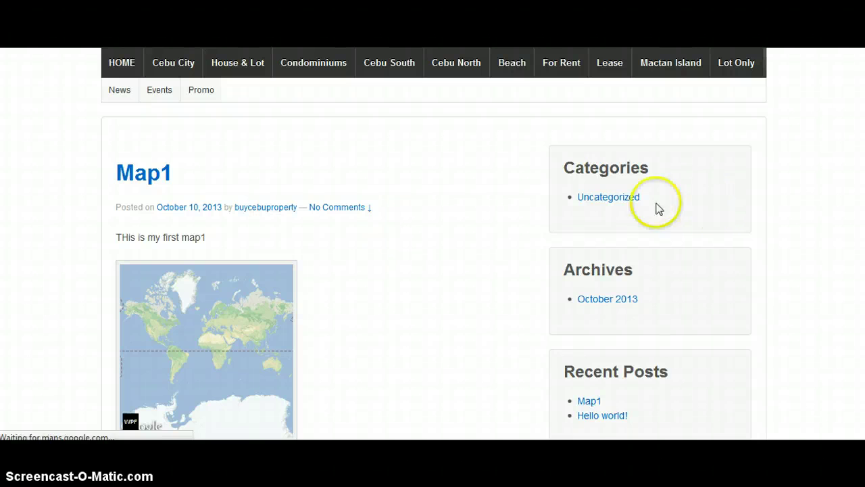
mouse_move(178, 74)
mouse_move(178, 90)
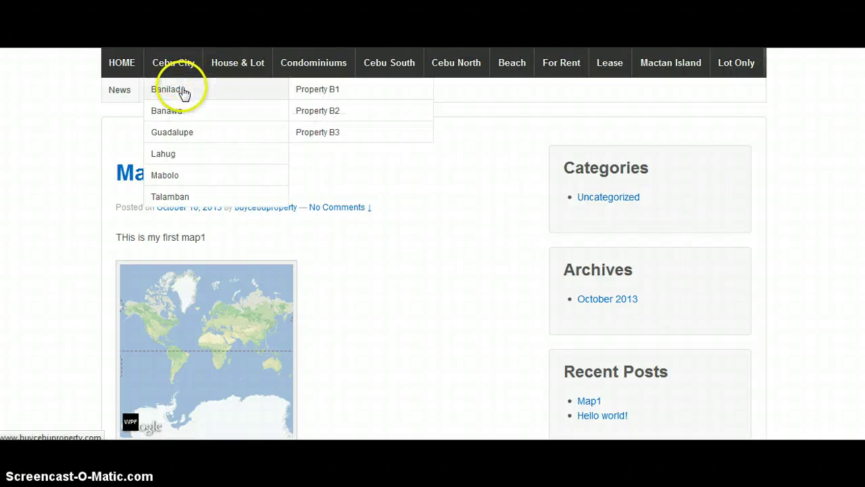
mouse_move(334, 91)
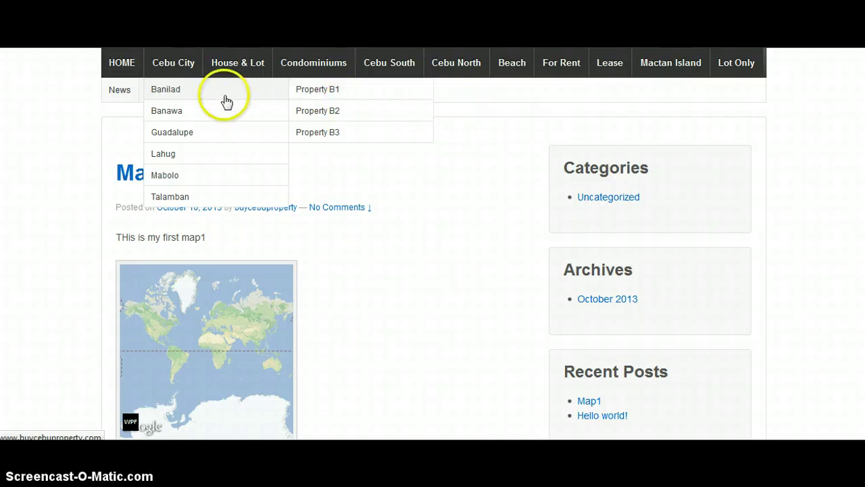
mouse_move(167, 95)
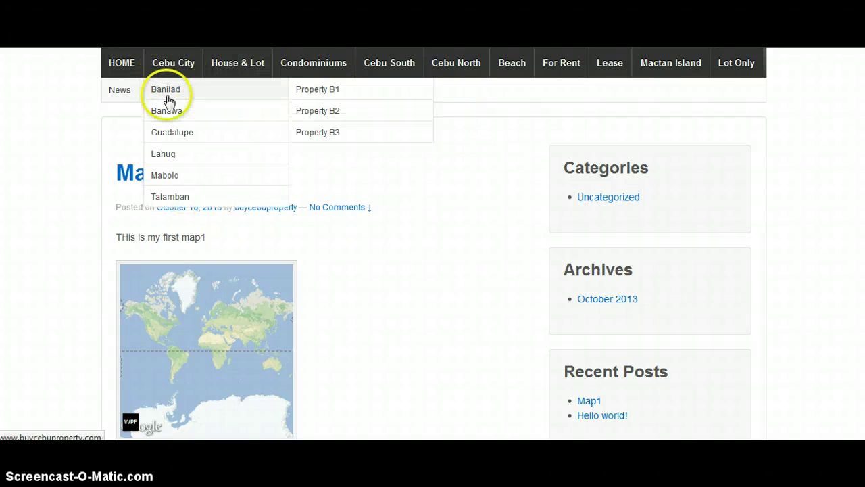
mouse_move(328, 113)
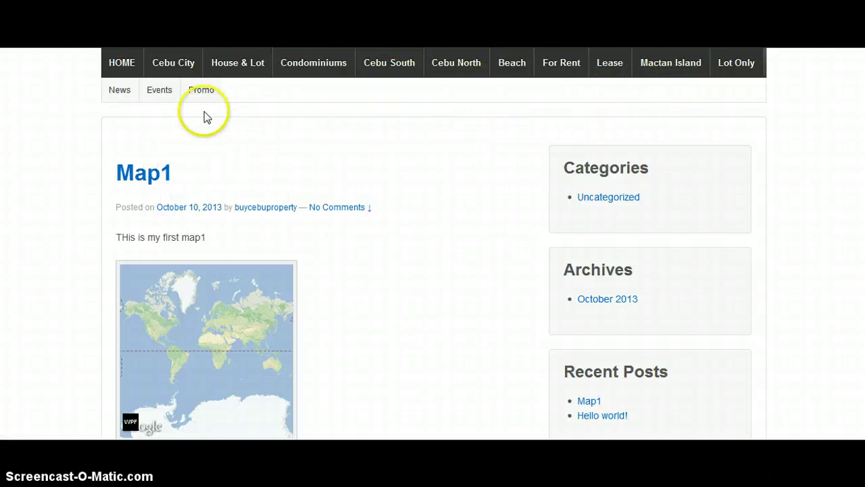
mouse_move(172, 72)
mouse_move(276, 87)
mouse_move(346, 89)
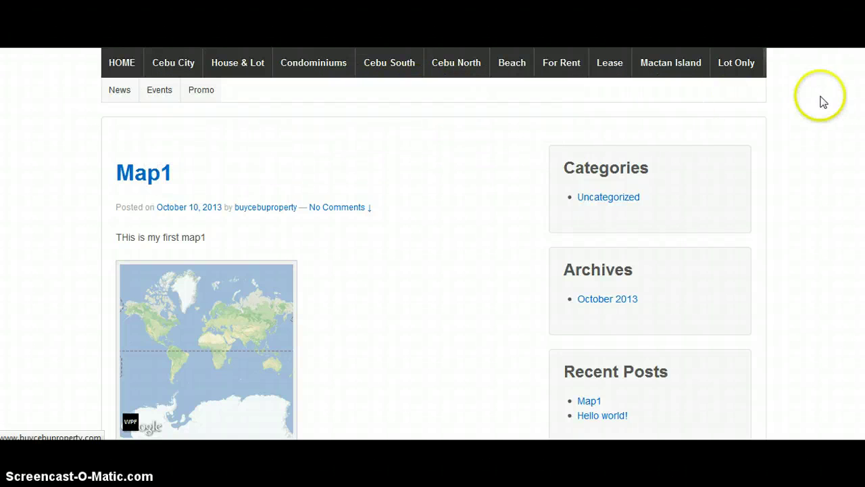
Step: Look over the rest of the site's home page down to the footer, and return to the menu editor
scroll(856, 284, "down", 5)
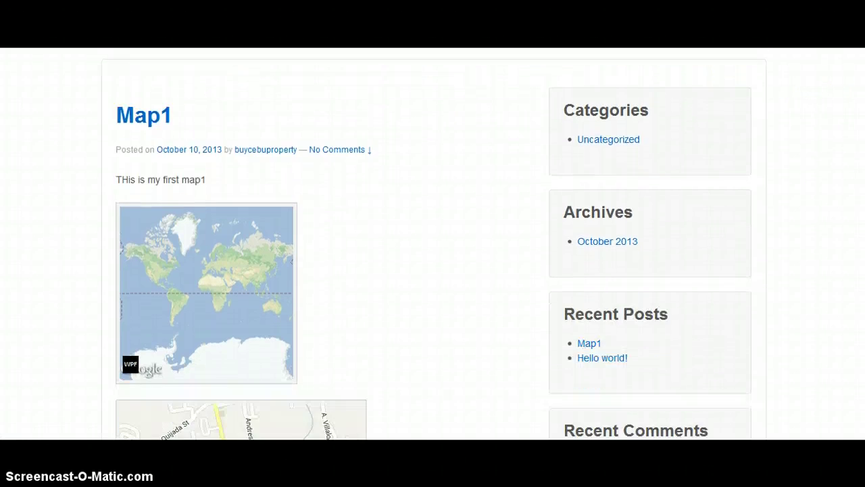
scroll(855, 284, "down", 3)
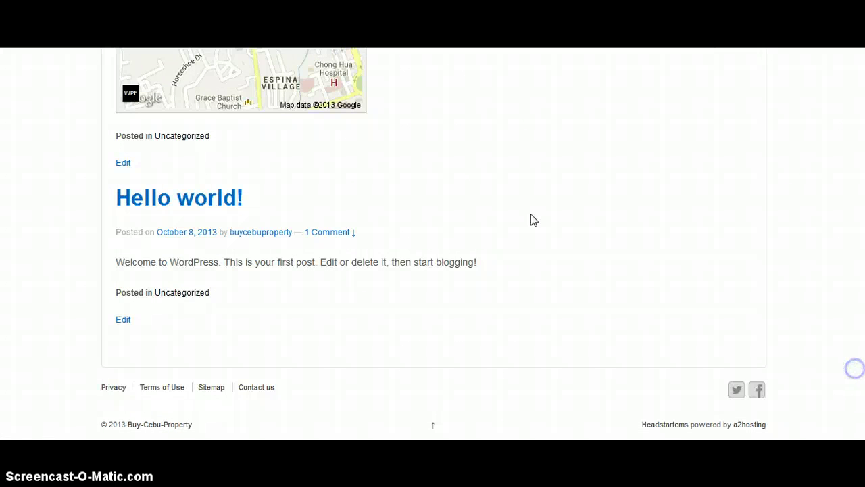
key("ctrl+Tab")
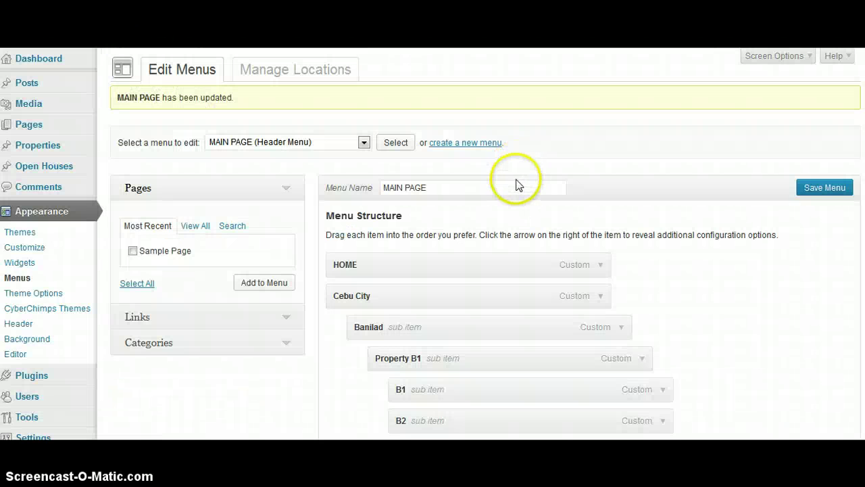